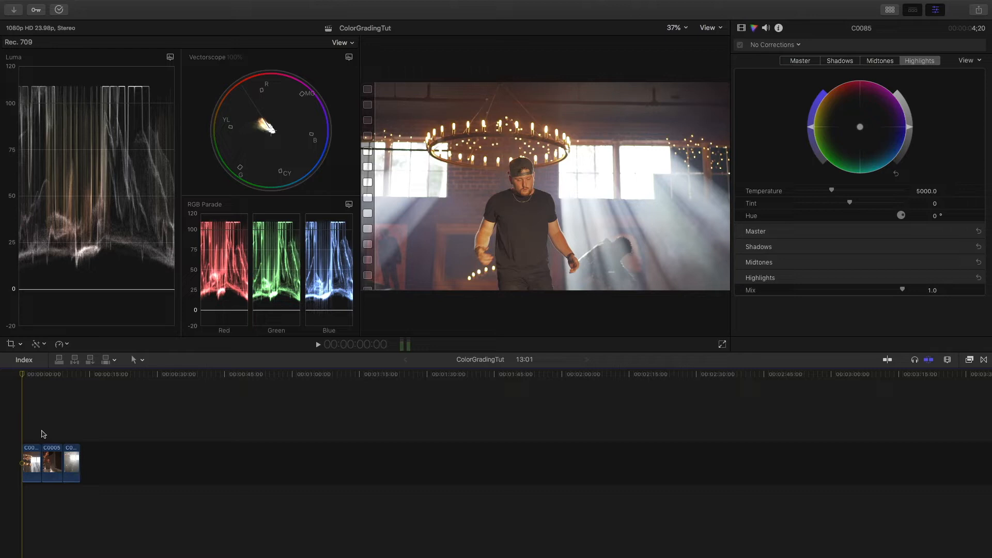
Preview the opening clips in the timeline, and return the playhead to the start.
key(space)
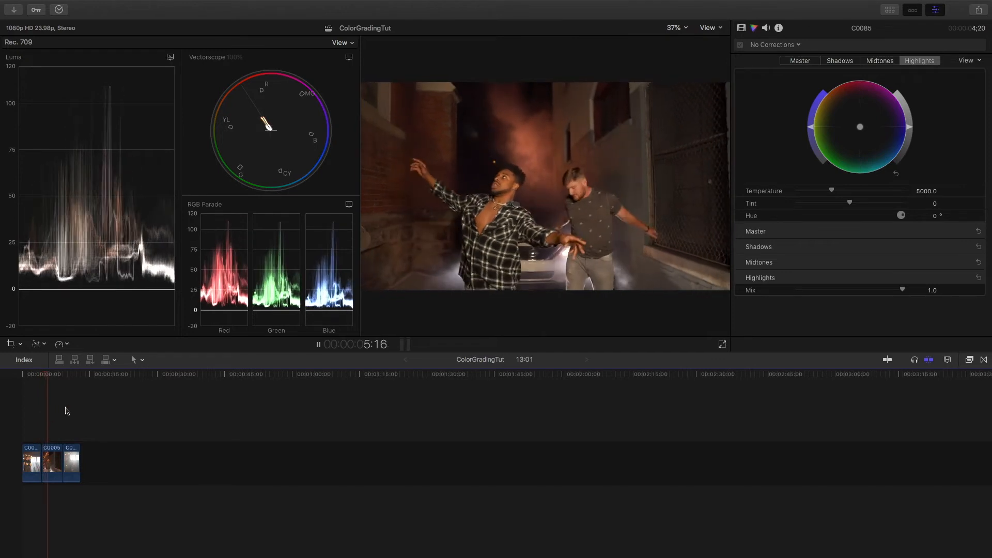
key(space)
click(25, 429)
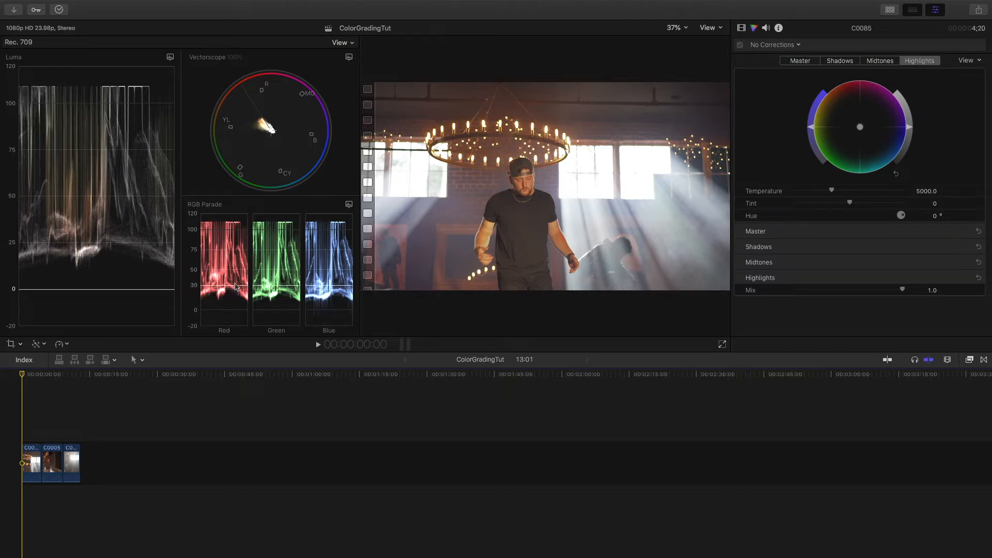
Examine the video scope layout options and the scope type and channel options for the RGB Parade.
click(354, 46)
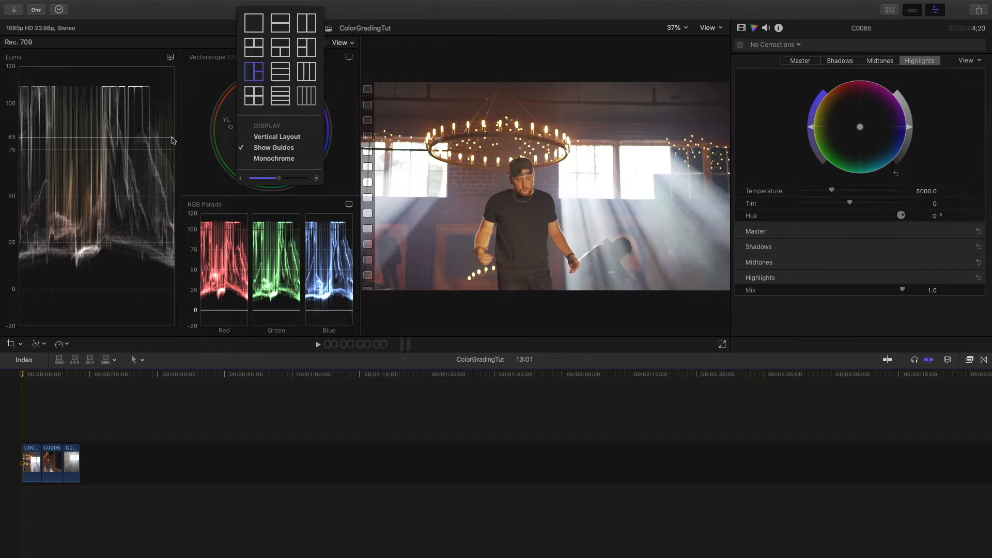
click(229, 395)
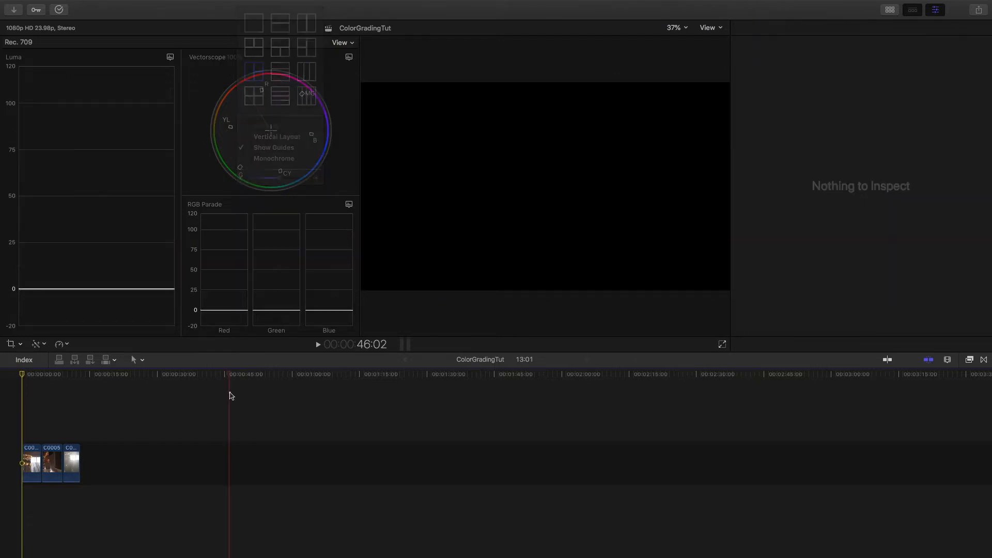
click(349, 204)
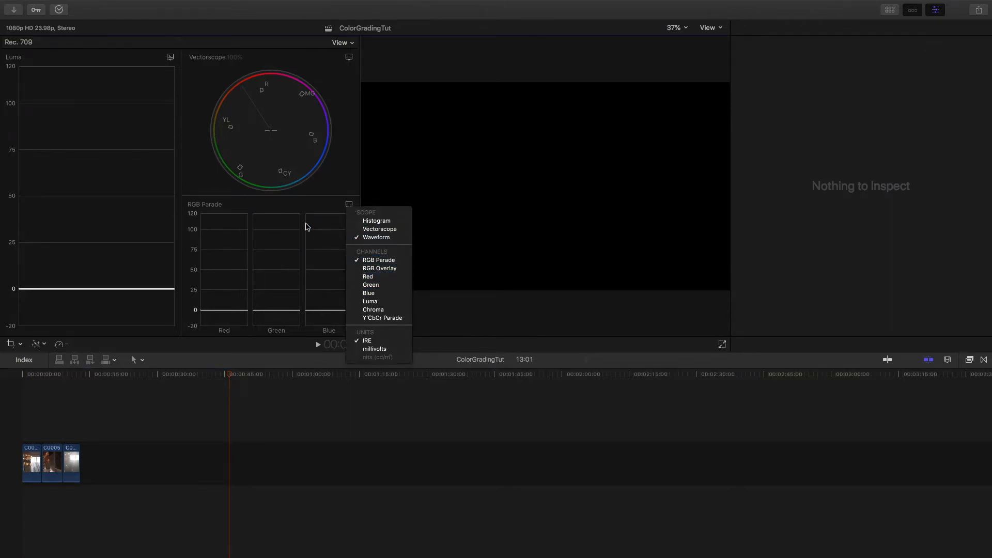
click(166, 394)
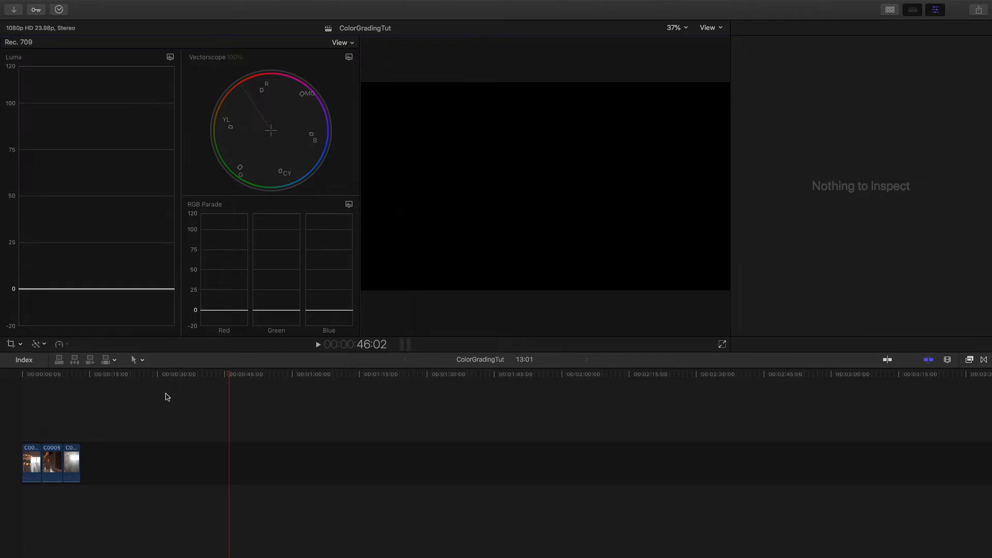
On the first clip, lower the Color Wheels highlights until the Luma peaks reach about 100, and lower the shadows toward 0.
click(30, 413)
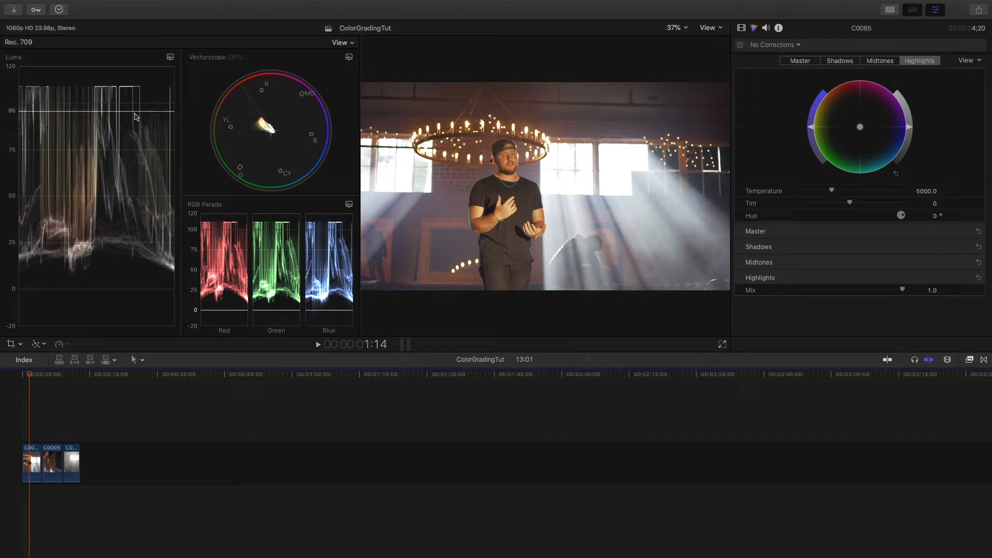
click(32, 464)
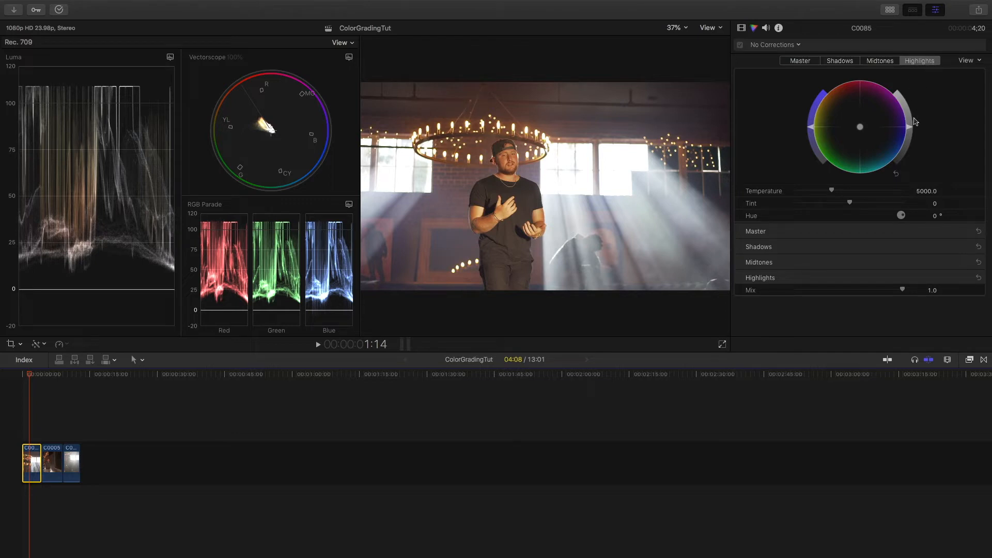
drag(912, 130, 912, 143)
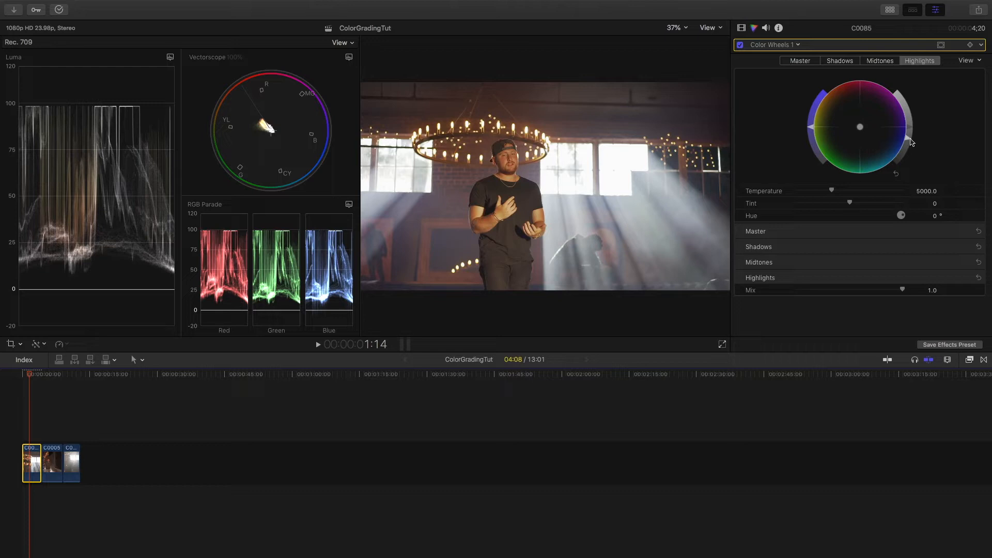
mouse_move(912, 143)
mouse_down()
mouse_move(910, 130)
mouse_move(908, 141)
mouse_up()
drag(908, 141, 908, 141)
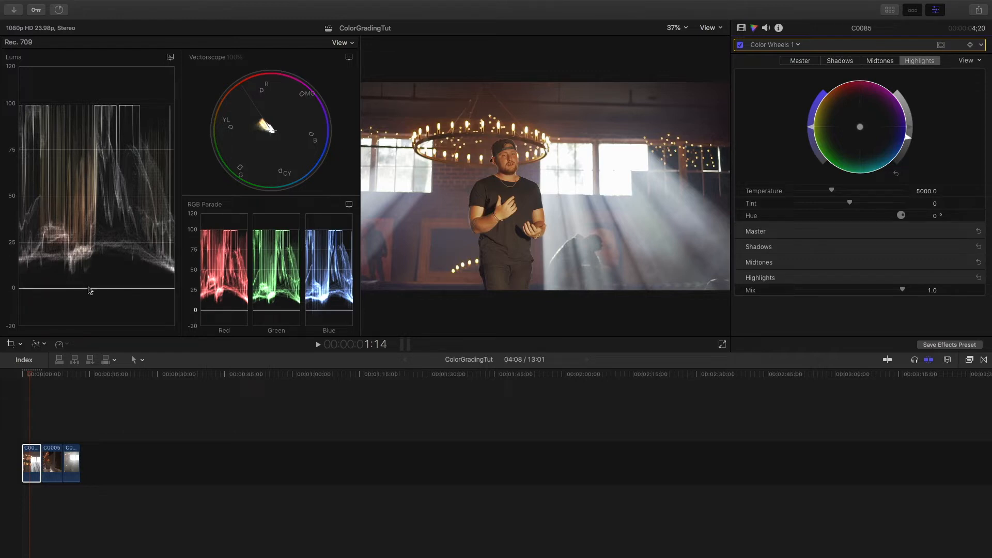
click(841, 60)
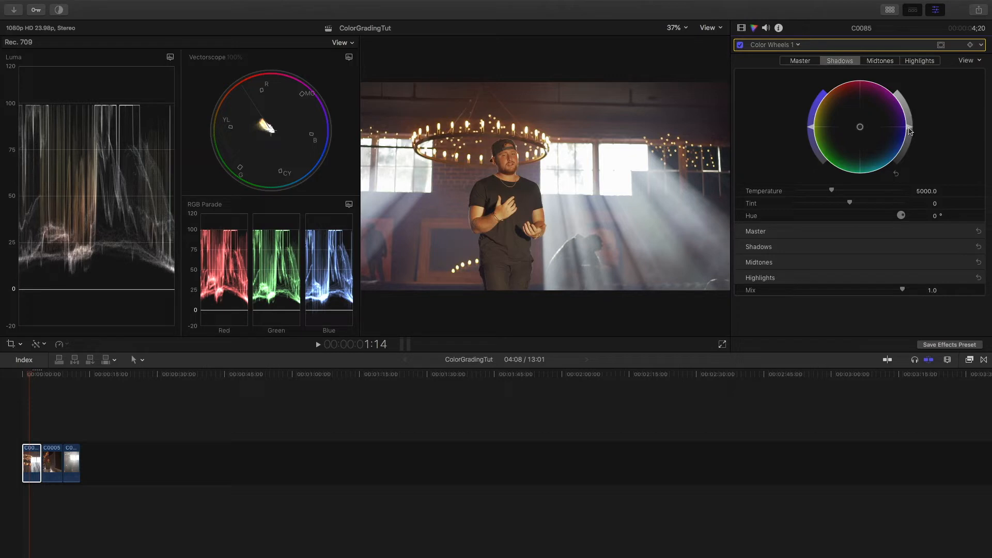
drag(909, 132, 909, 140)
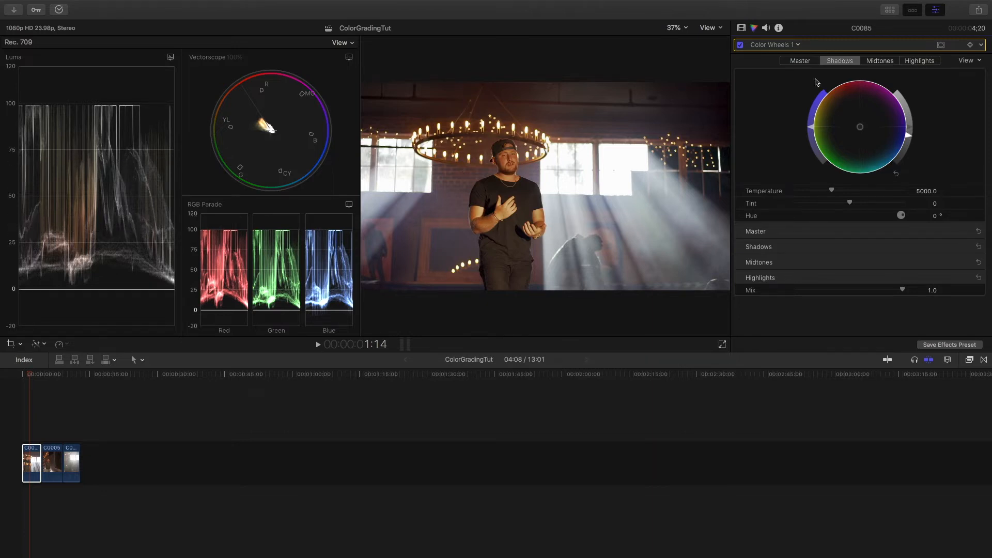
Set the first clip's master tint to -1.0 and temperature to 4951.0.
click(800, 61)
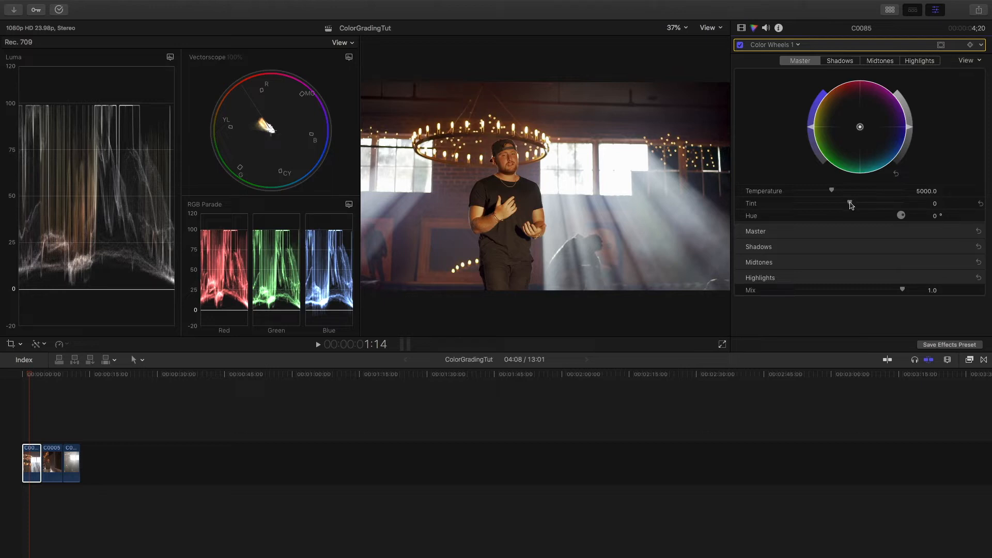
drag(851, 204, 838, 205)
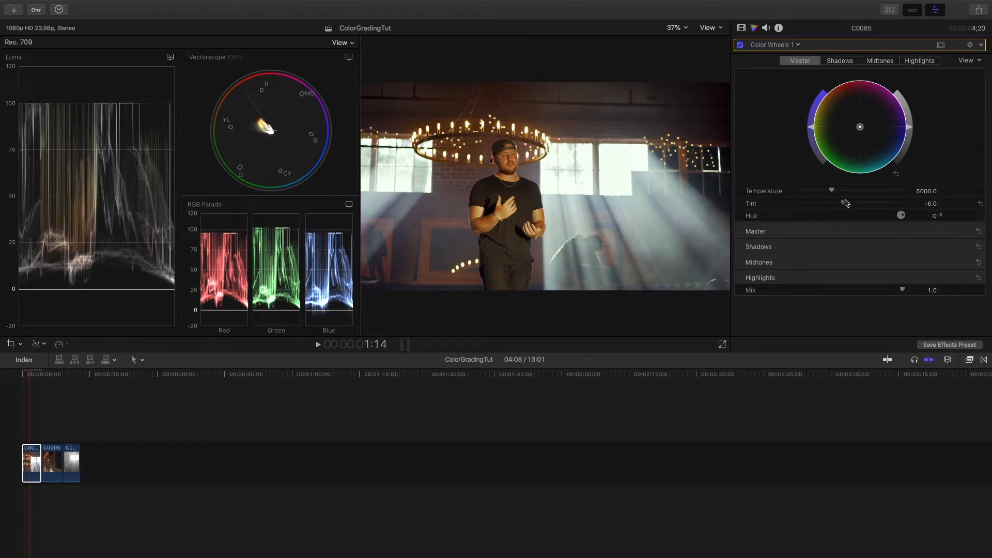
drag(840, 202, 850, 203)
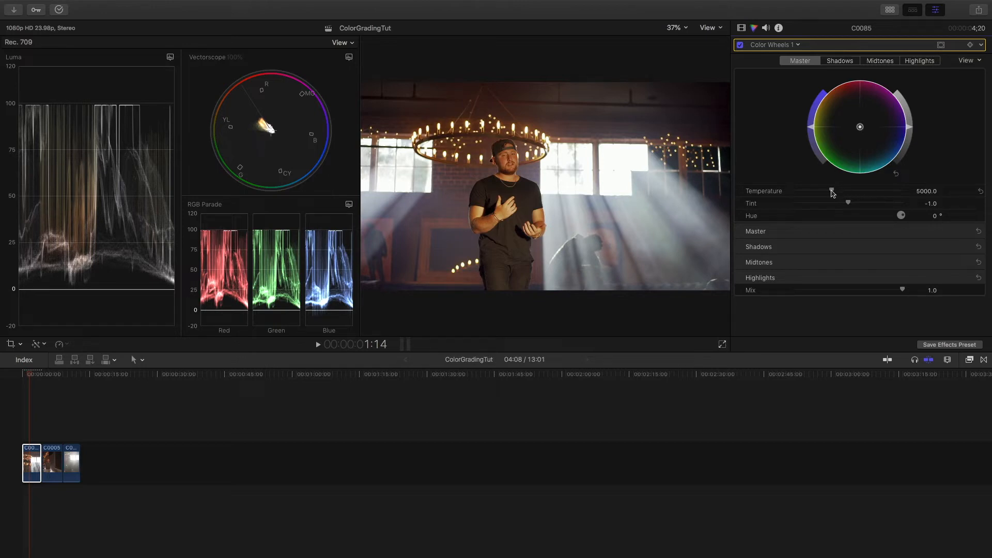
drag(833, 193, 829, 194)
mouse_move(830, 193)
mouse_down()
mouse_move(822, 195)
mouse_move(891, 193)
mouse_move(792, 188)
mouse_move(832, 189)
mouse_up()
drag(831, 189, 833, 192)
Toggle the Color Wheels 1 correction off and on to compare the first clip before and after.
click(741, 45)
click(741, 46)
click(740, 45)
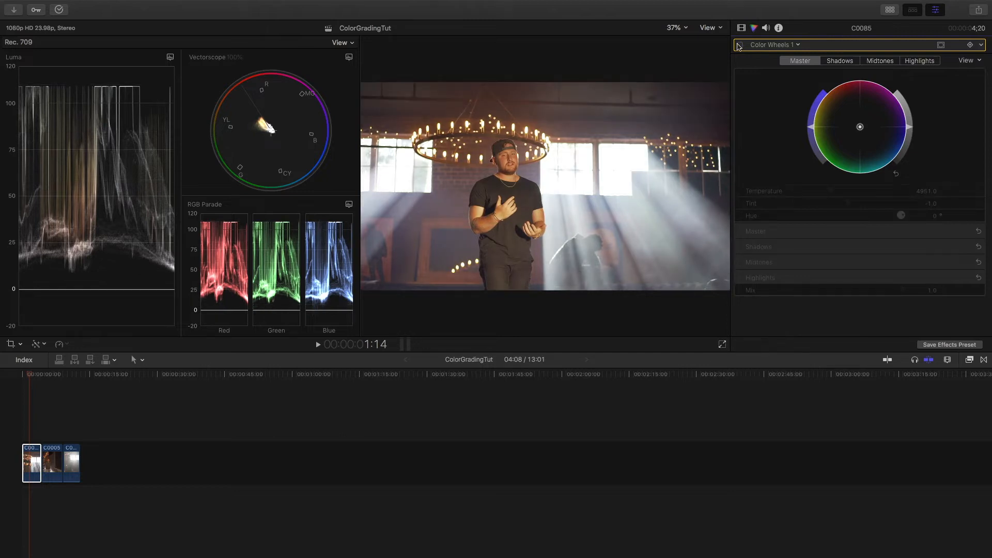
click(740, 45)
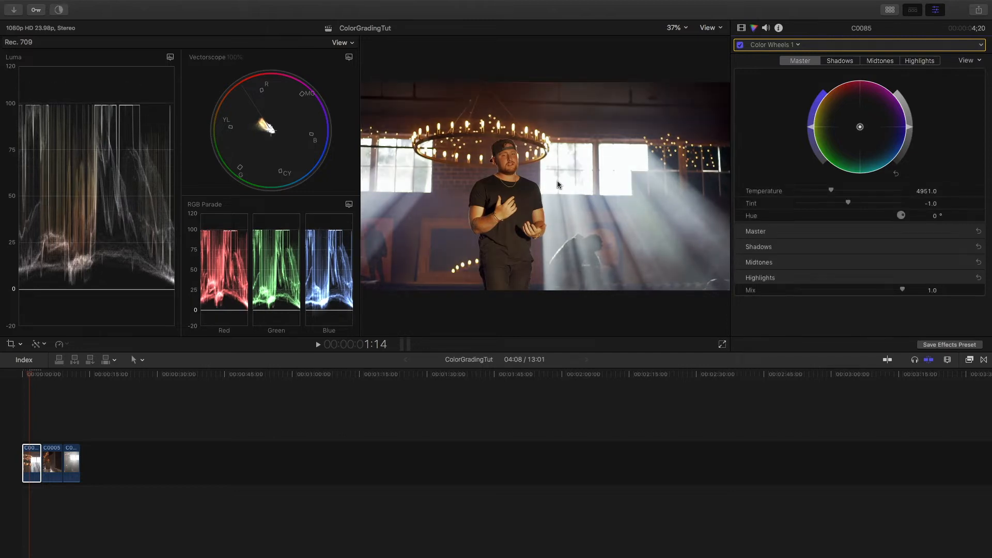
click(740, 46)
click(741, 46)
click(741, 46)
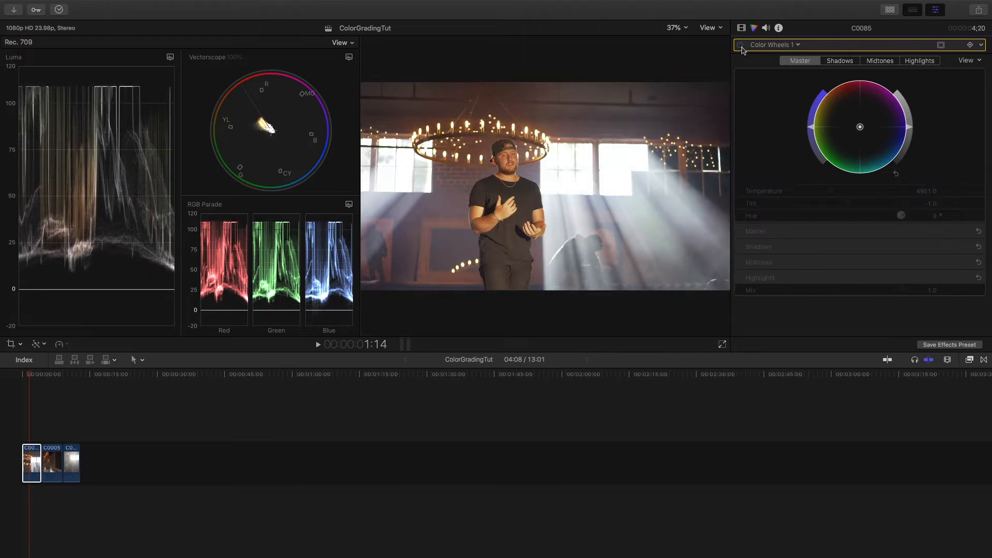
click(741, 46)
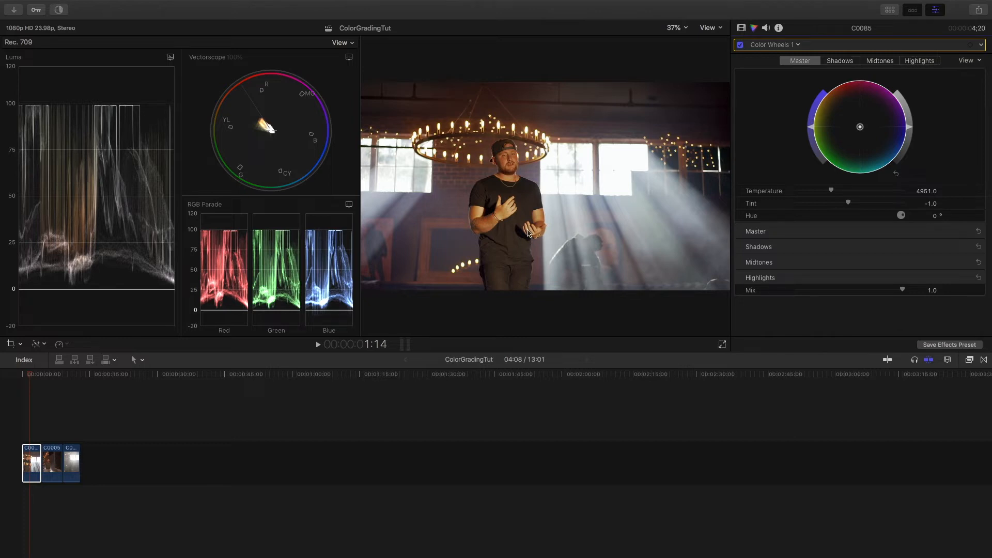
Add a Color Curves correction to the first clip and sample the man's face with the Luma eyedropper.
click(799, 47)
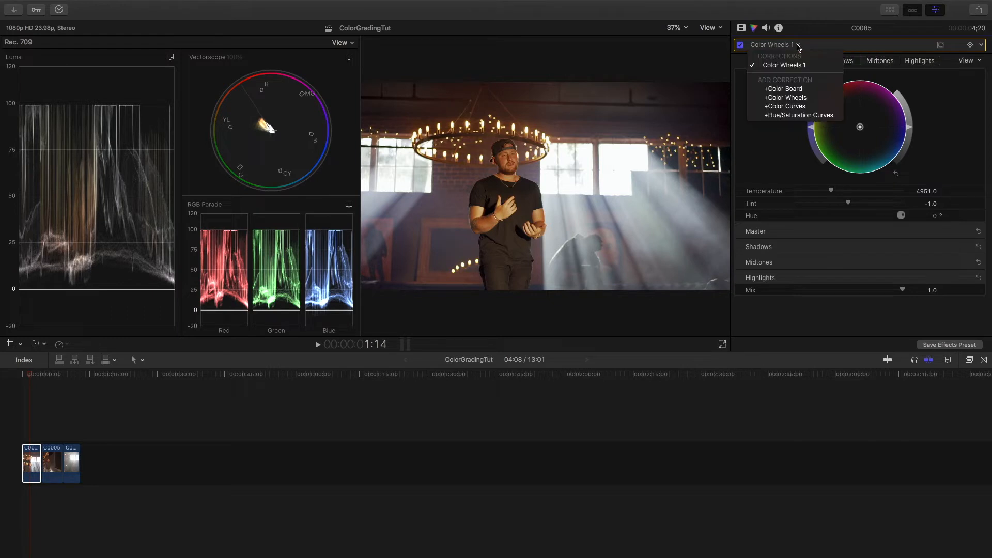
click(795, 108)
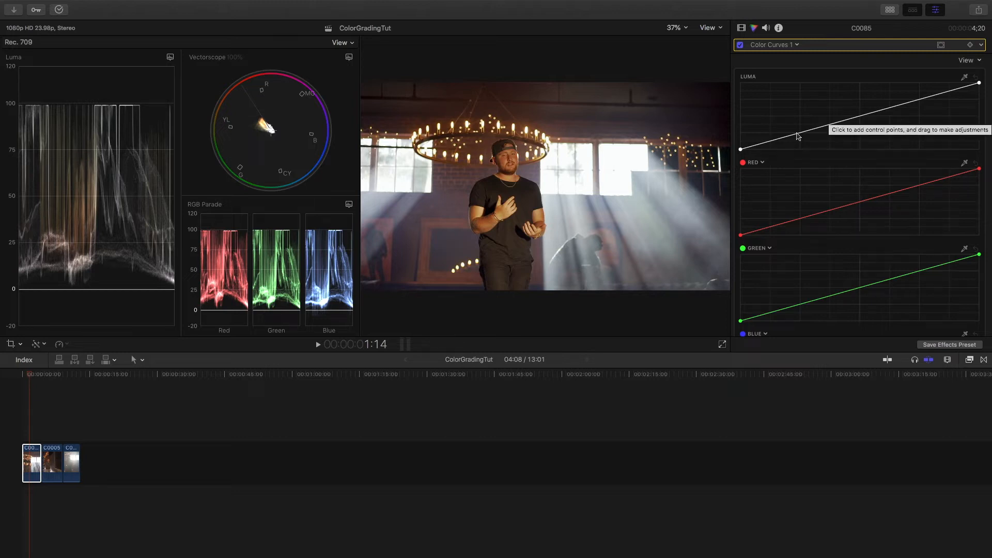
click(965, 79)
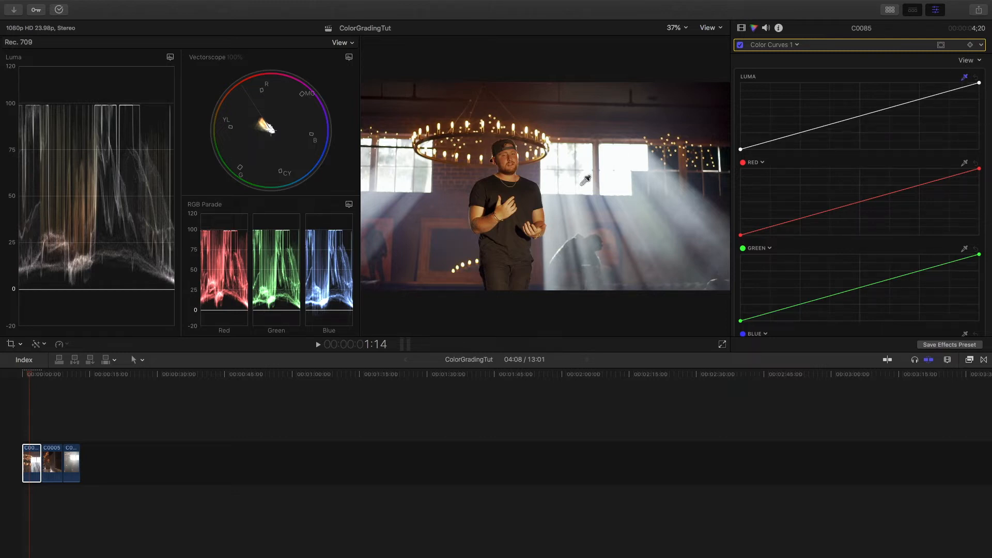
click(507, 156)
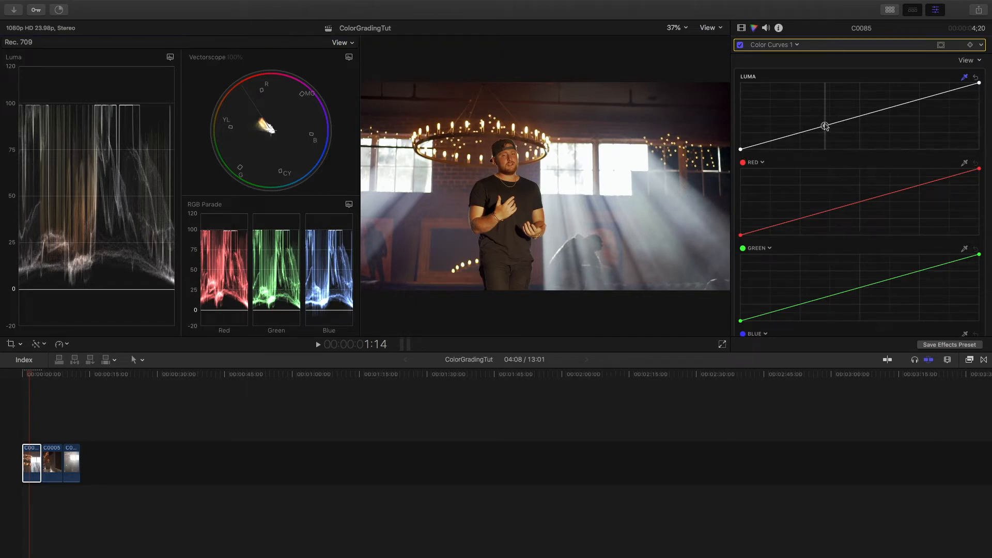
Add Luma curve control points on either side of the sampled skin tone and fine-tune them close to the original line.
mouse_move(826, 126)
mouse_down()
mouse_move(824, 116)
mouse_move(826, 129)
mouse_up()
click(801, 132)
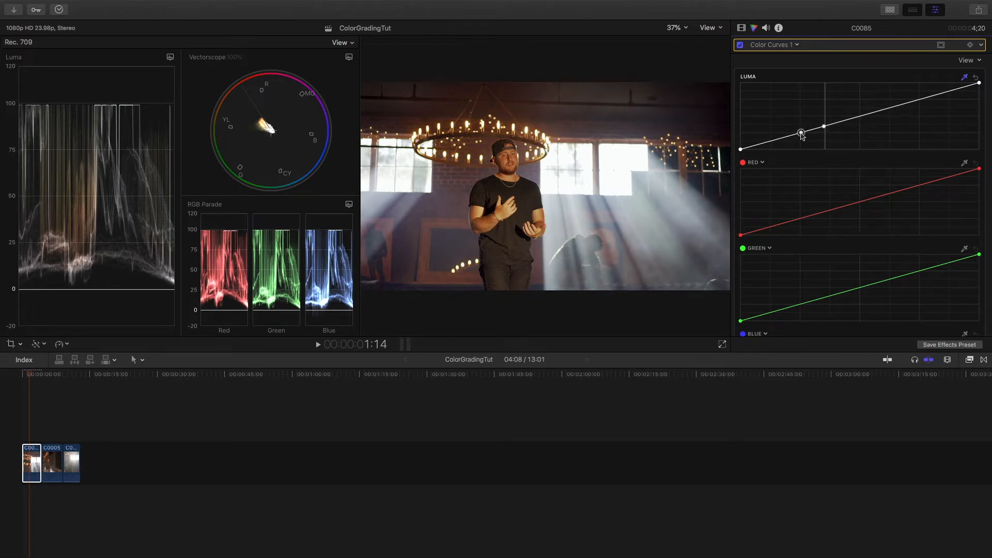
click(848, 123)
mouse_move(824, 127)
mouse_down()
mouse_move(824, 115)
mouse_move(824, 127)
mouse_up()
drag(873, 112, 874, 113)
drag(825, 127, 826, 129)
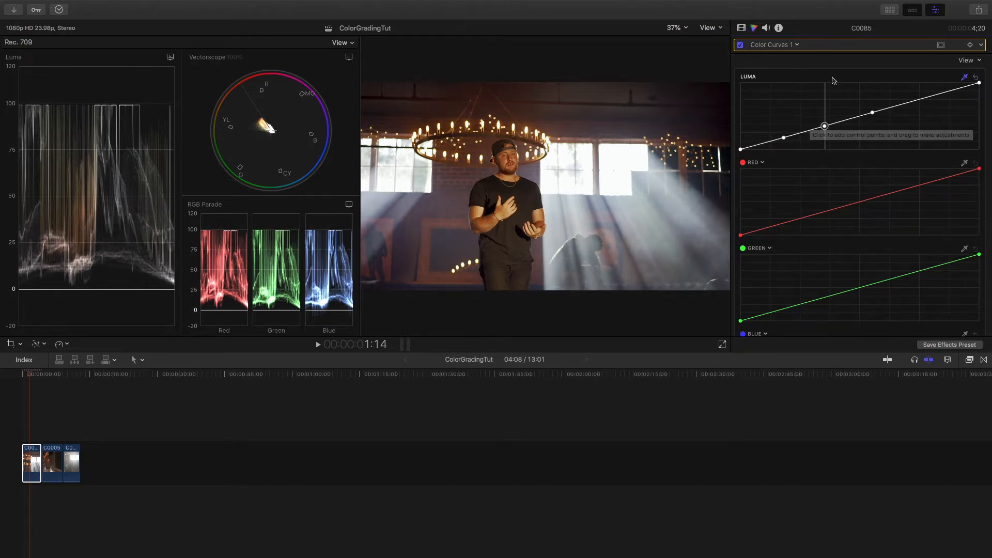
Toggle the Color Curves 1 correction off and on to compare its effect on the first clip.
click(741, 46)
click(741, 45)
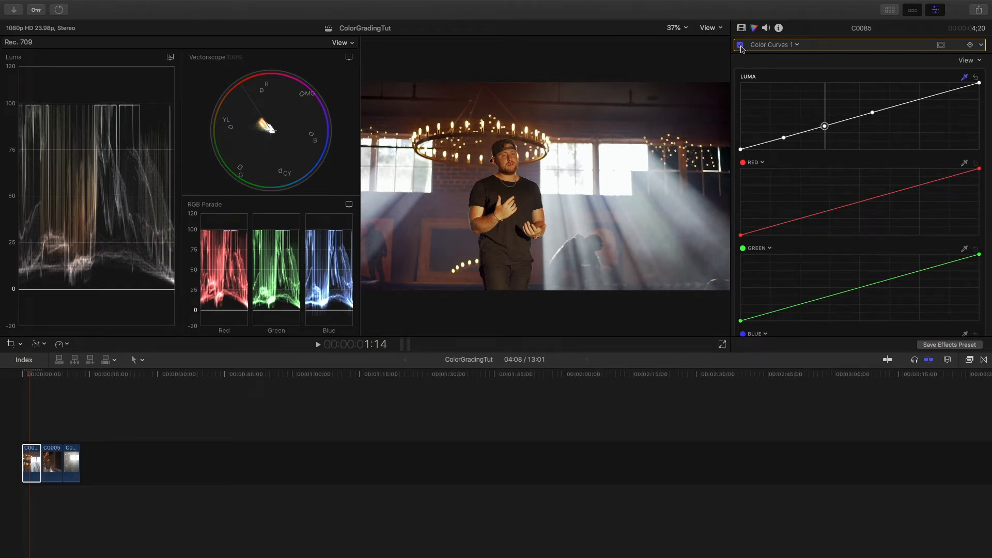
click(742, 45)
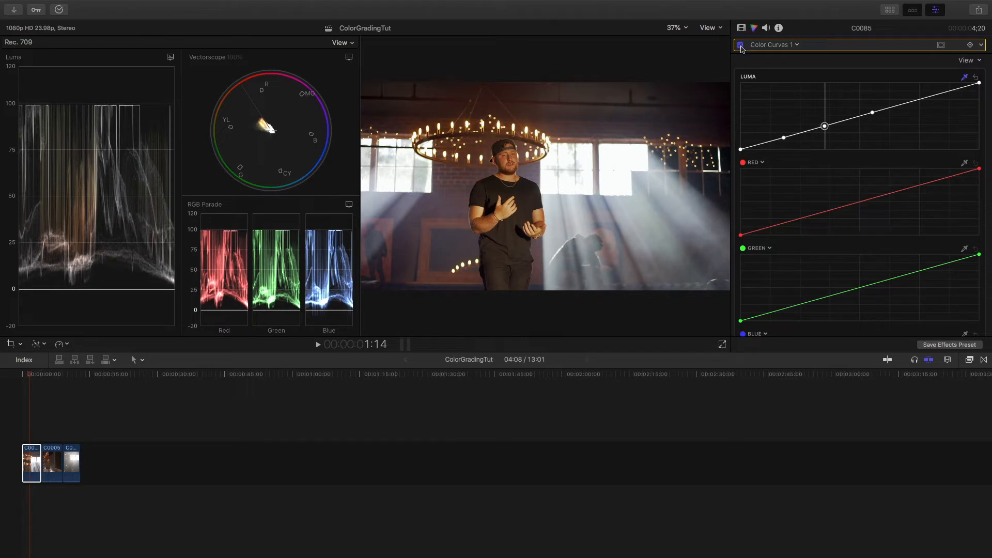
click(741, 45)
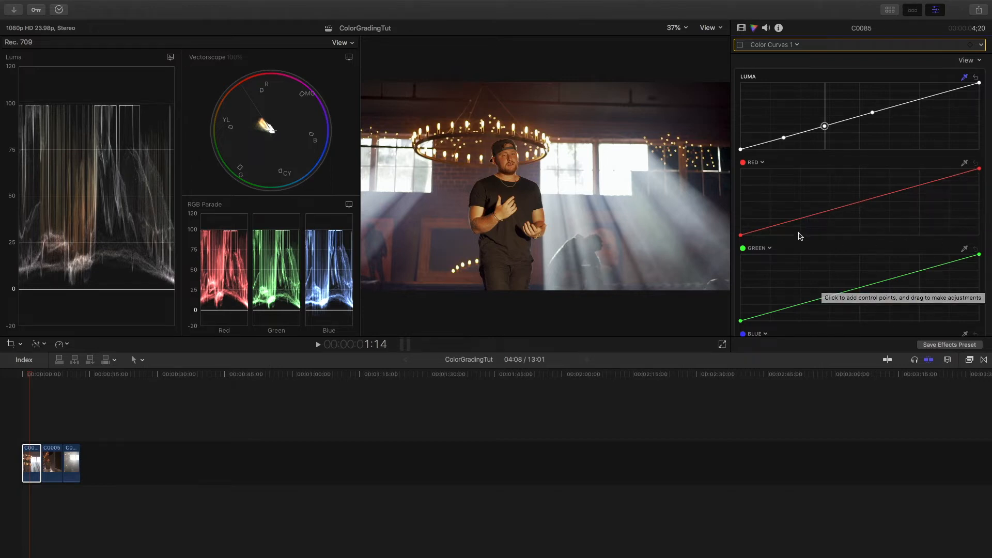
click(740, 45)
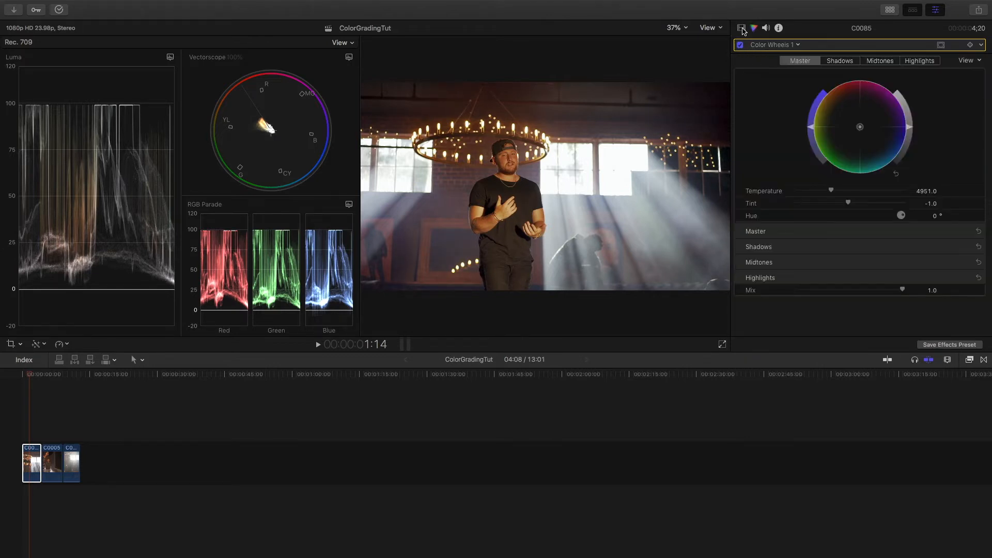
Toggle all of the first clip's effects off and on to compare the original with the full correction.
click(741, 29)
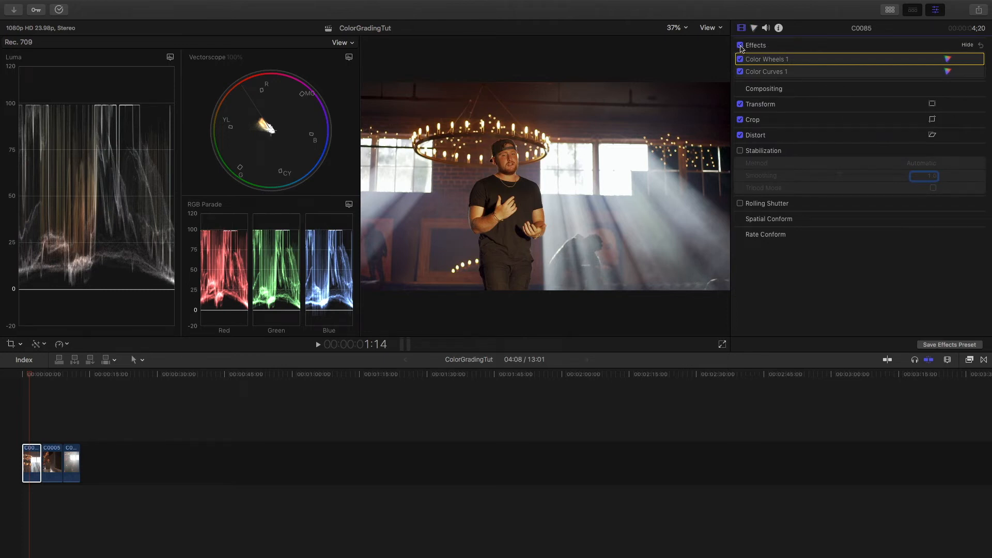
click(740, 45)
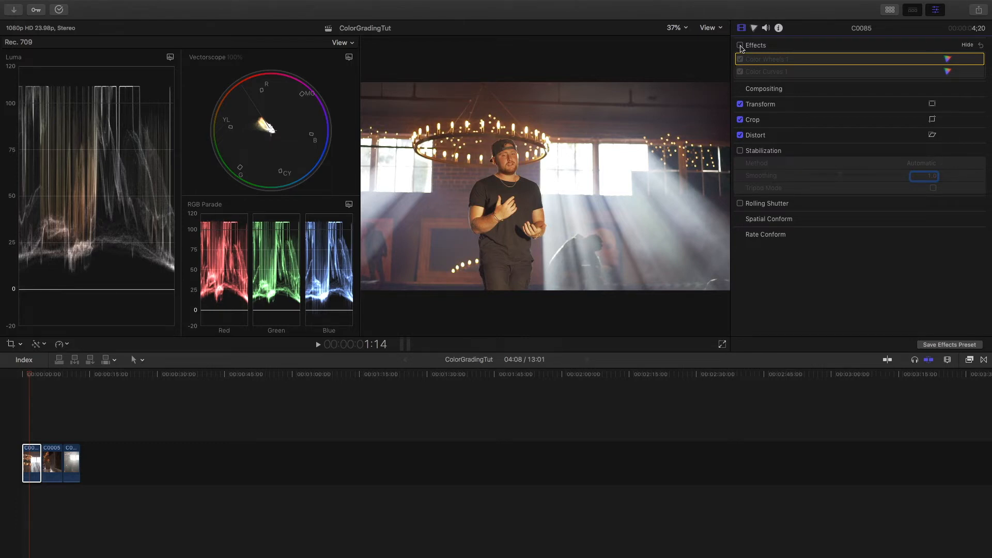
click(741, 45)
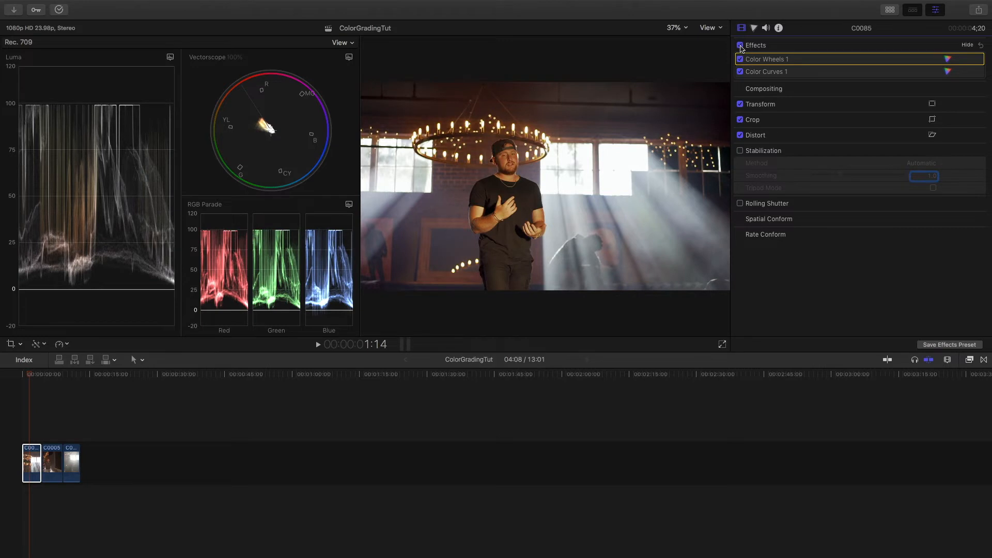
click(740, 45)
click(741, 45)
Play through the second clip, the night alley shot, to review its footage and scopes.
key(space)
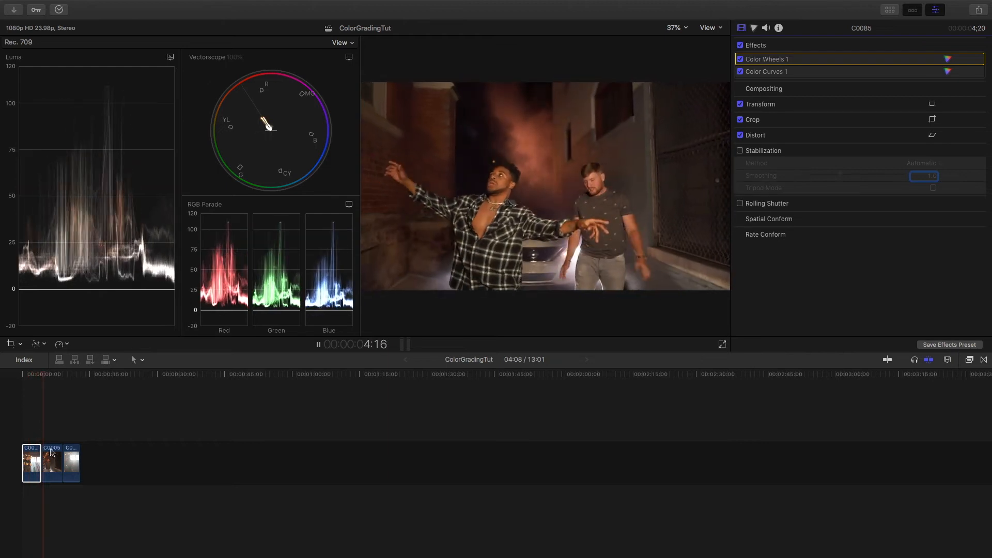
key(space)
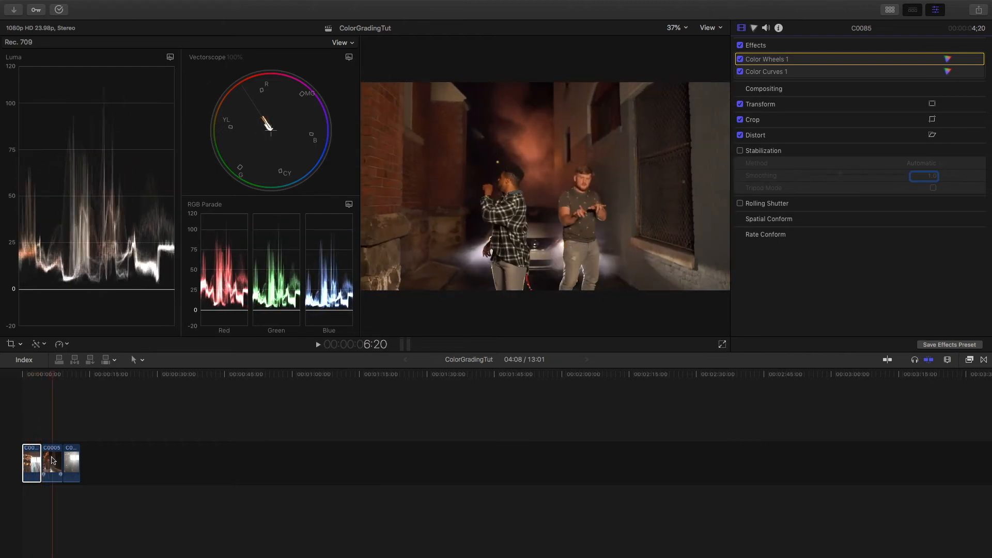
key(space)
key(space)
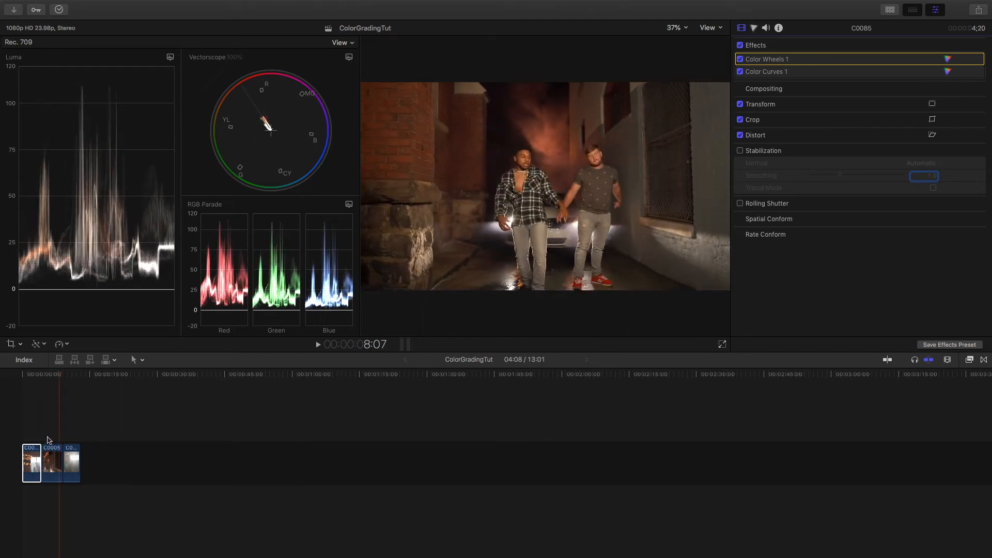
Play the second clip to its end, step back to the frame at 8:19 before the light flash, and select the clip.
click(49, 438)
key(space)
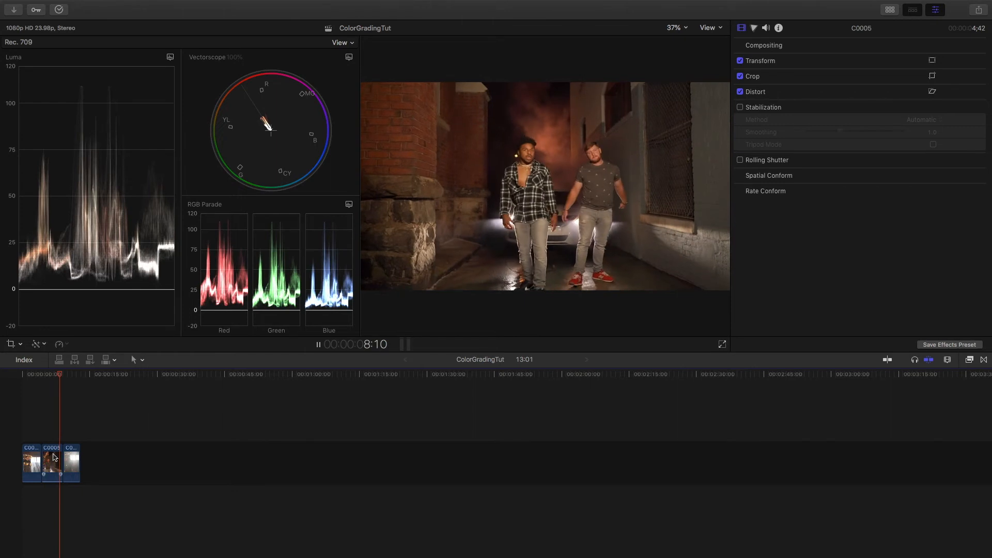
key(space)
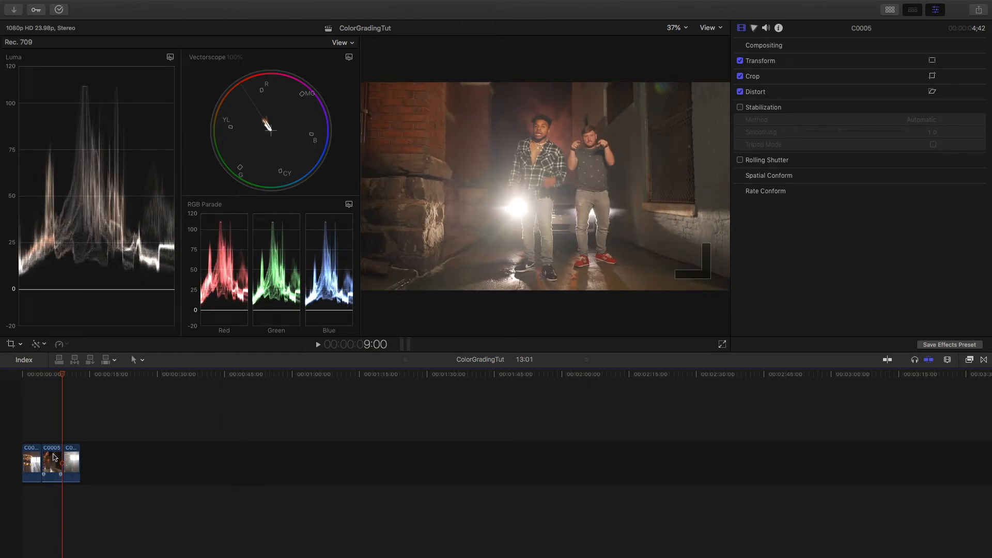
key(Left)
key(Left)
key(Left)
key(Left)
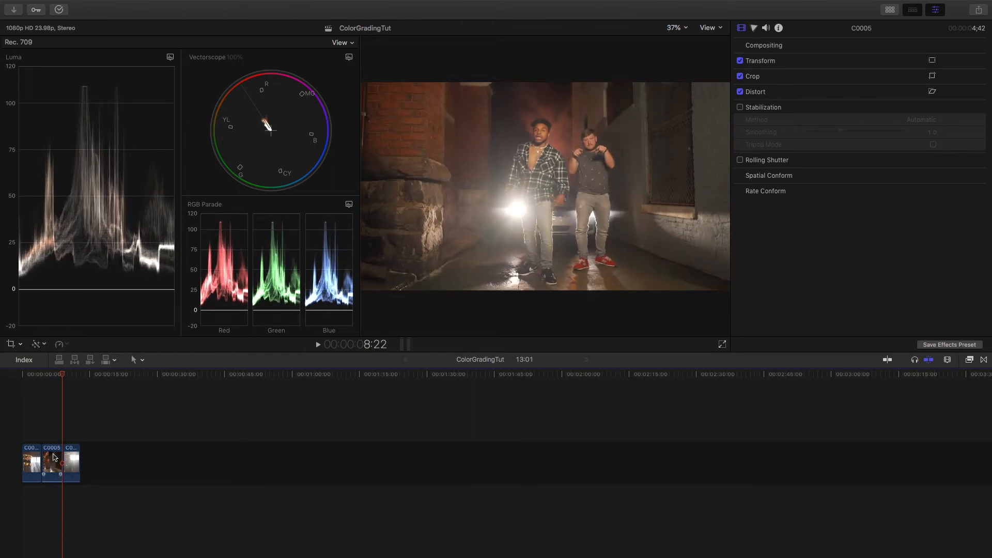
key(Left)
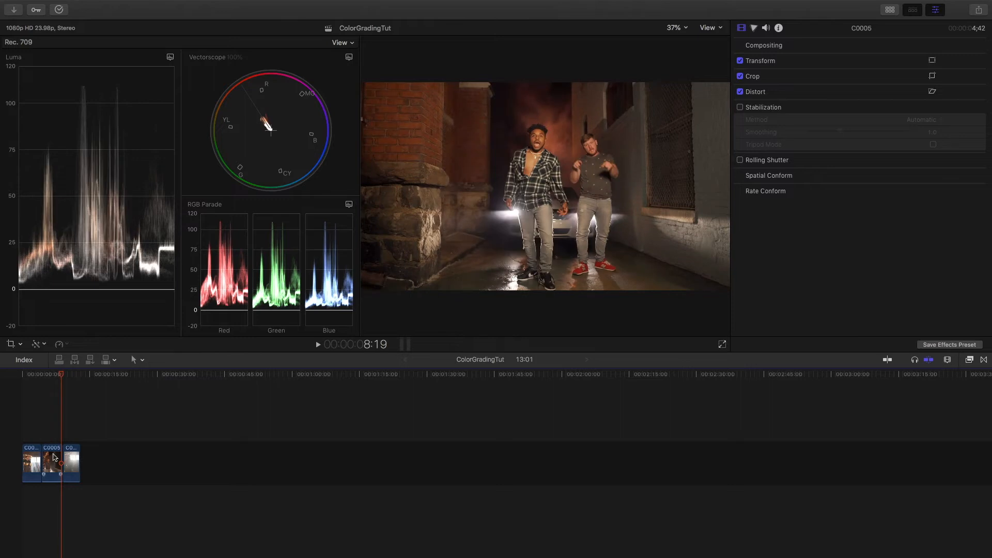
click(55, 458)
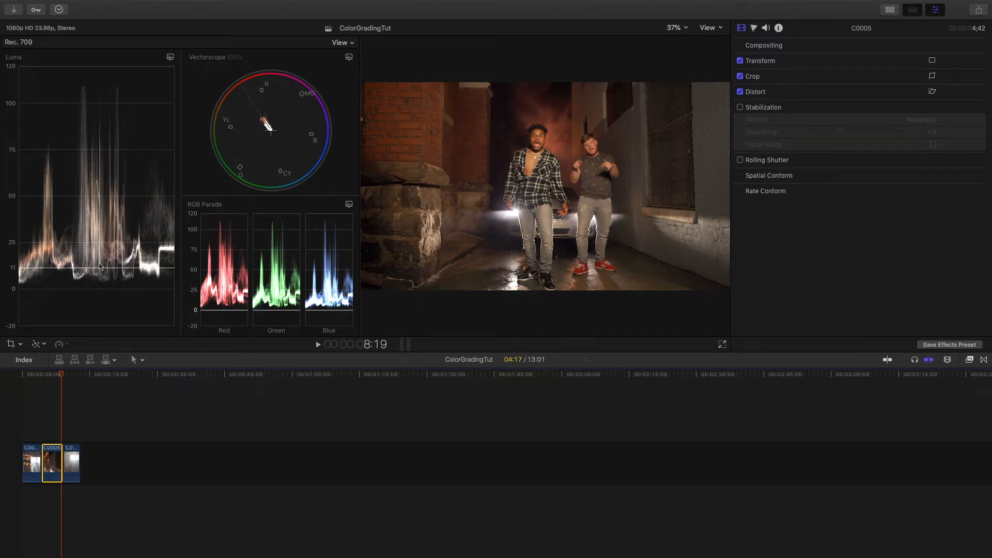
Add a Color Wheels correction to the second clip and lower the Shadows brightness slightly, bringing the Luma blacks just above 0.
click(937, 22)
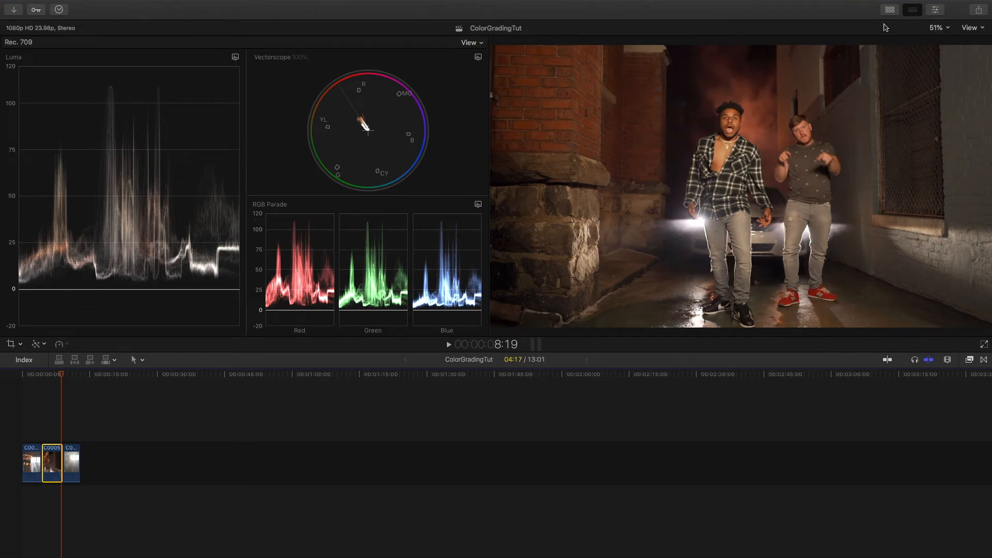
click(941, 12)
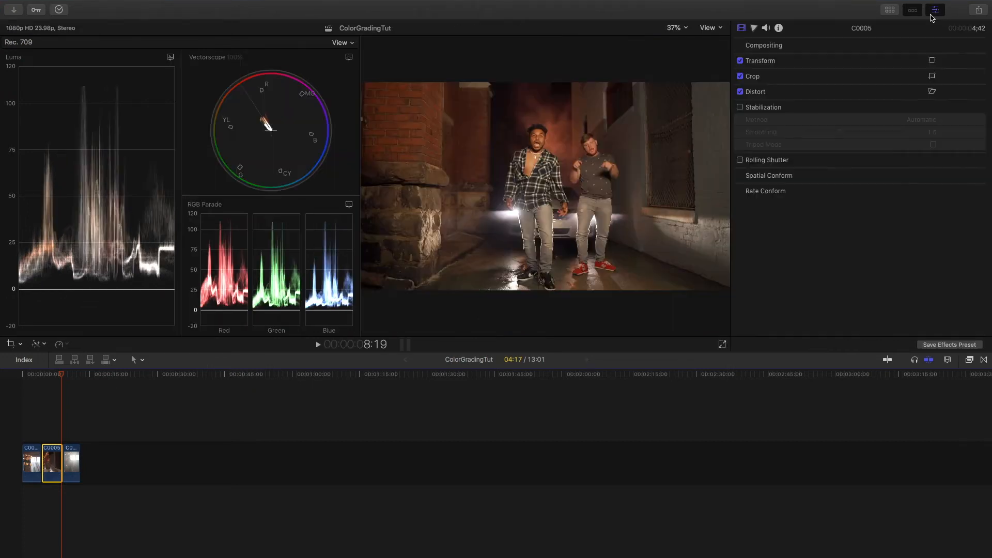
click(755, 29)
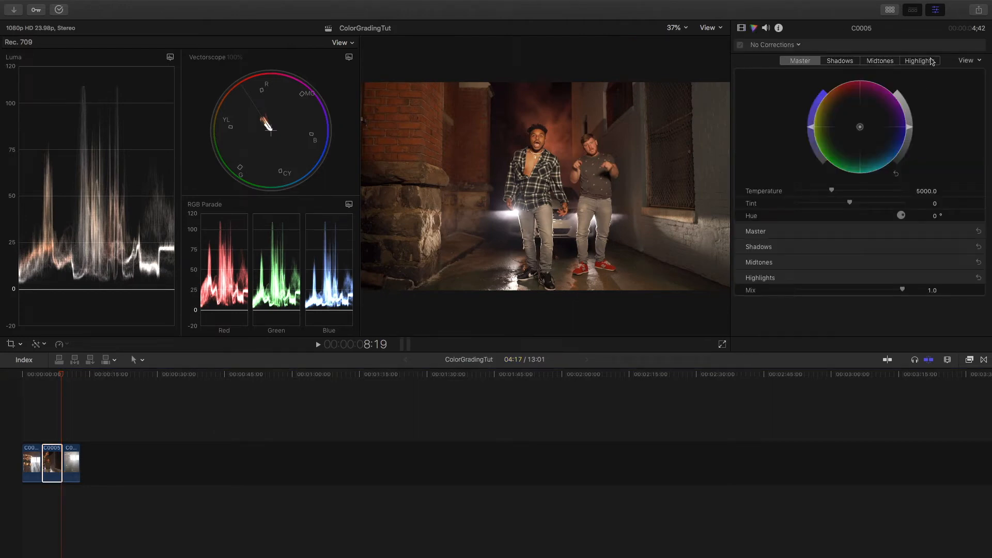
click(848, 62)
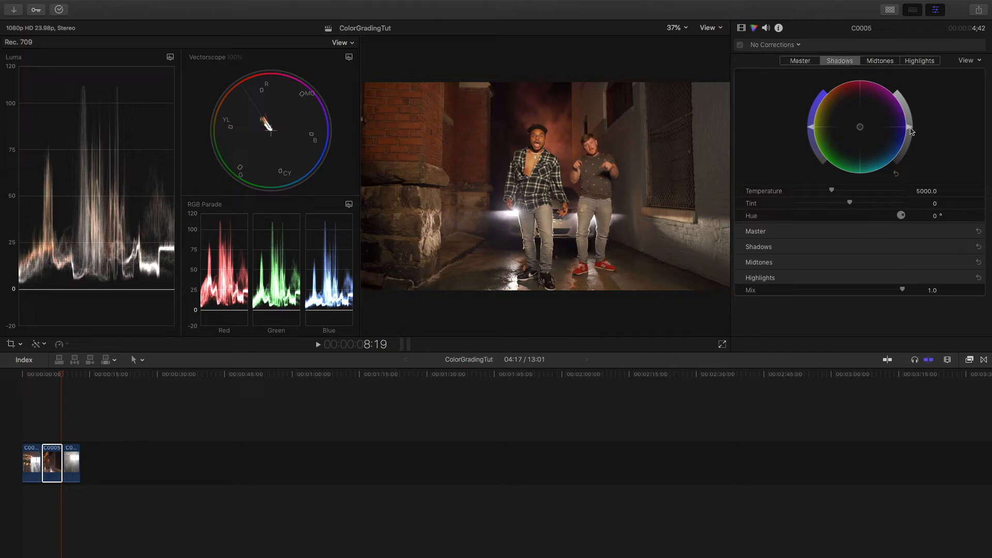
drag(911, 128, 912, 134)
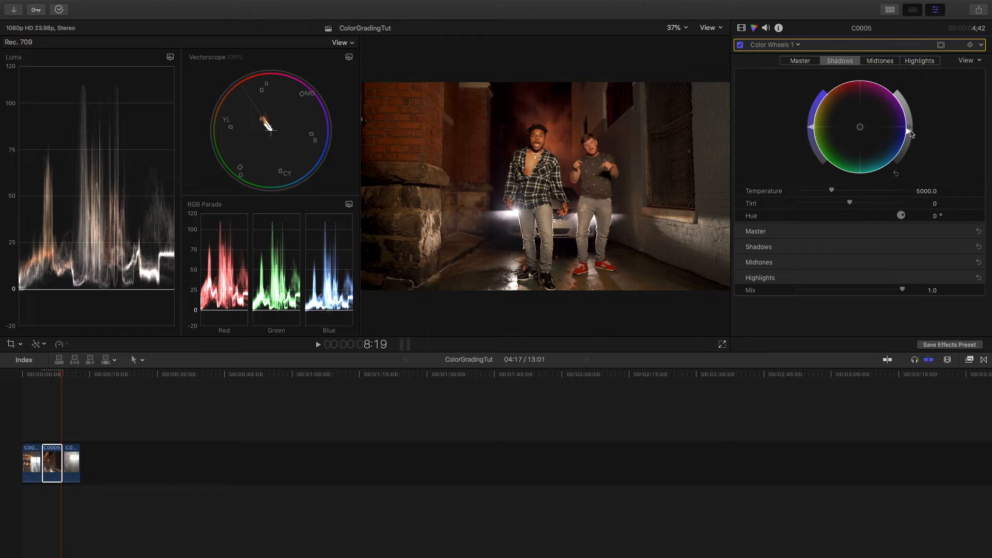
Toggle the second clip's Color Wheels 1 correction off and on repeatedly to compare the shadow adjustment.
click(740, 46)
click(740, 45)
click(741, 45)
click(740, 46)
click(741, 45)
click(741, 46)
click(741, 45)
click(741, 46)
Set the second clip's Color Wheels temperature to 4900 and compare the correction with the original.
mouse_move(832, 192)
mouse_down()
mouse_move(823, 194)
mouse_move(858, 194)
mouse_move(823, 198)
mouse_up()
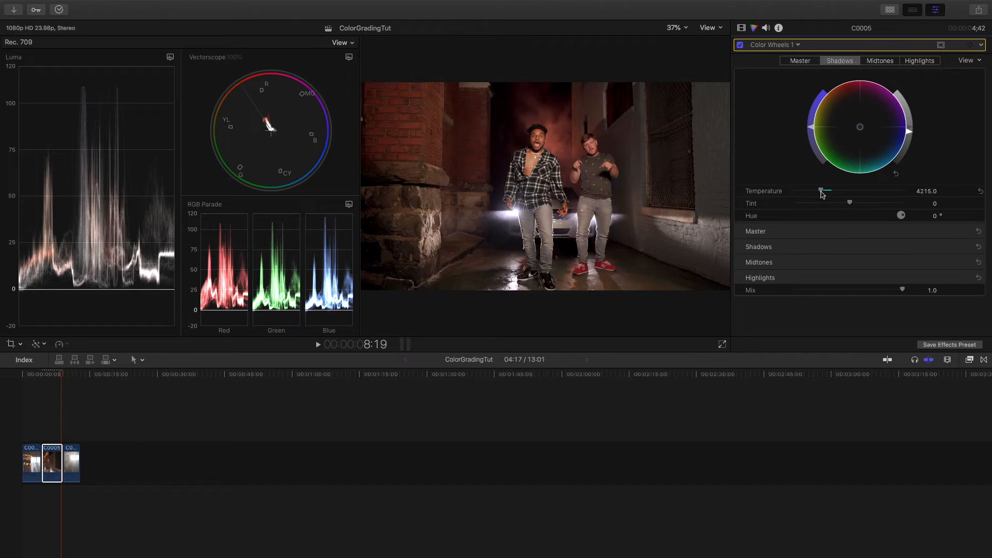
drag(825, 193, 833, 194)
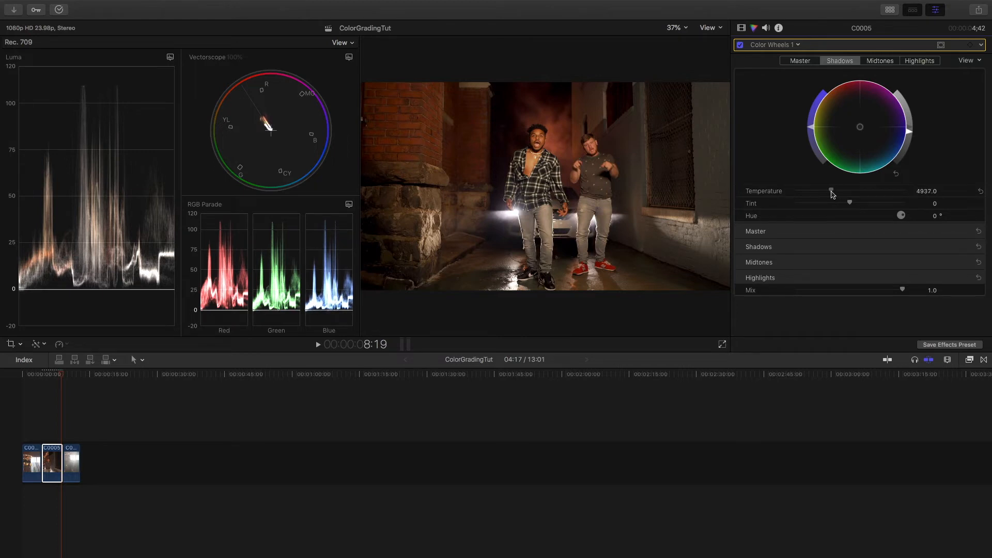
click(927, 192)
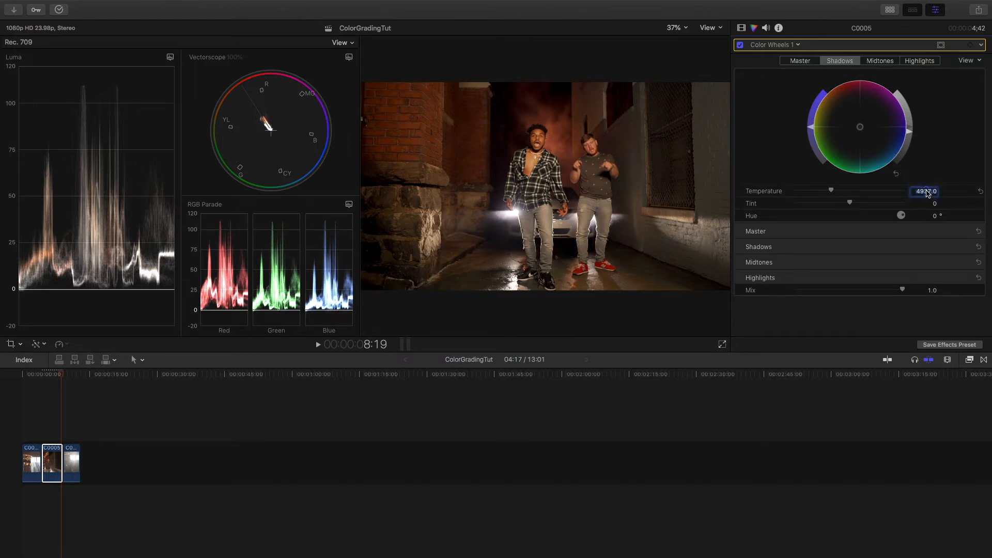
text(4)
key(Return)
click(740, 45)
click(740, 47)
Lower the Shadows brightness on the third clip, C0090, until the Luma blacks reach about 0, and compare it with the original.
click(74, 461)
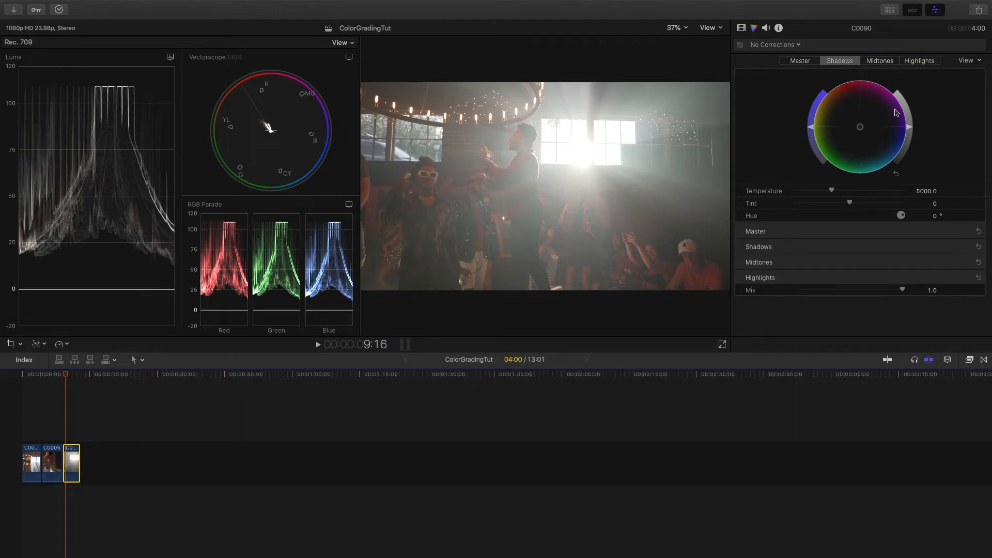
drag(910, 133, 905, 152)
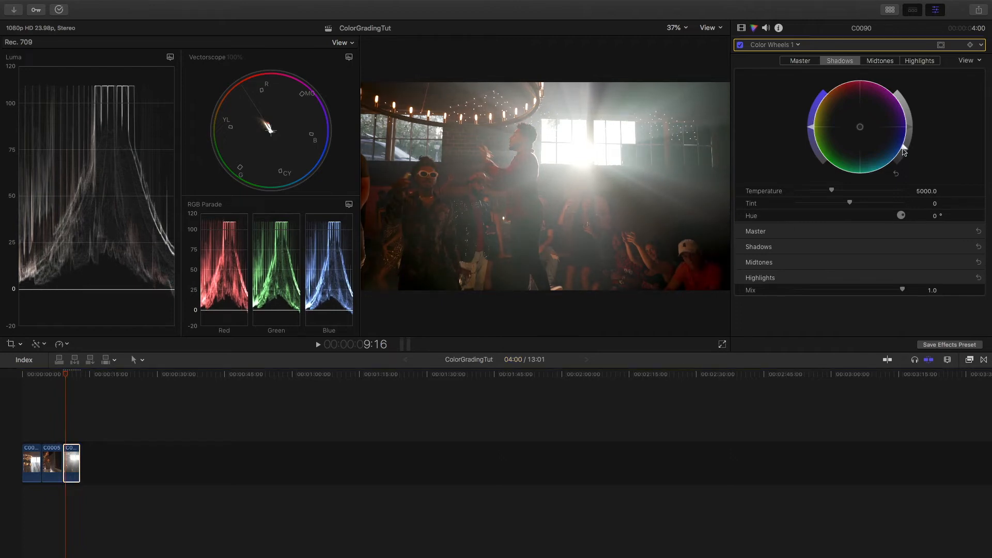
click(740, 45)
click(741, 45)
click(740, 45)
click(740, 45)
Lower the third clip's Highlights brightness until the Luma peaks sit just below 100, and compare the correction off and on.
click(920, 61)
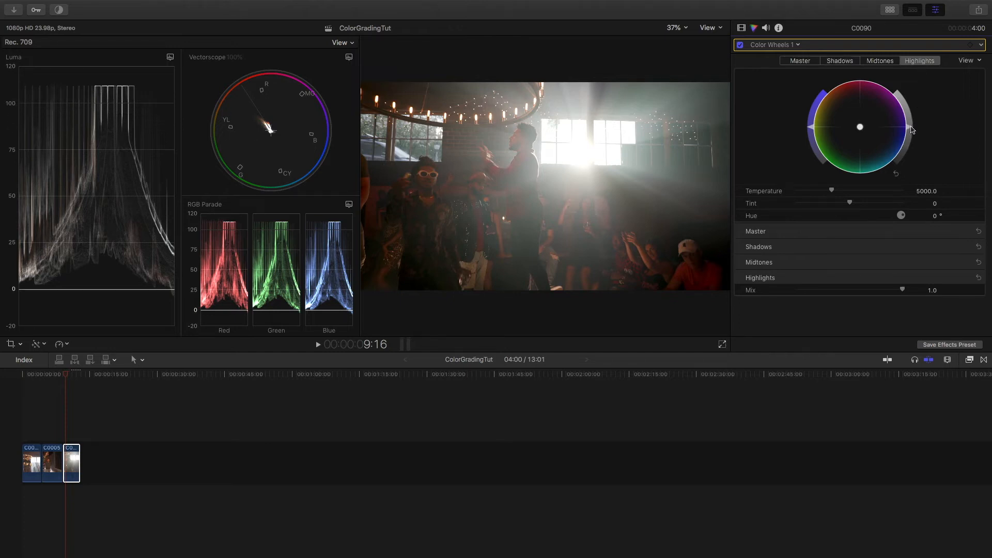
drag(913, 129, 910, 141)
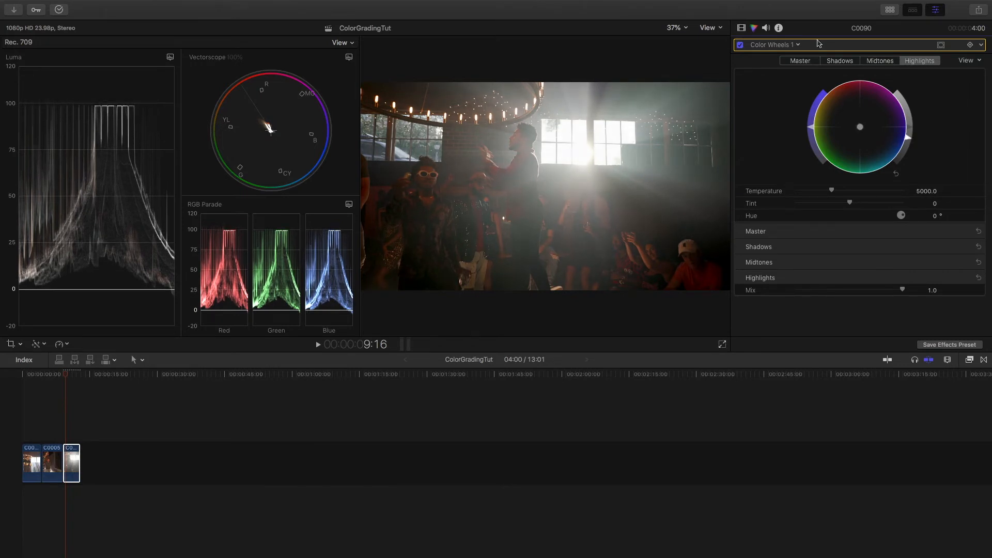
click(738, 46)
click(738, 46)
click(738, 46)
click(738, 46)
Play through the corrected third clip and stop near its start at 9:05 to check its blacks in the scopes.
key(space)
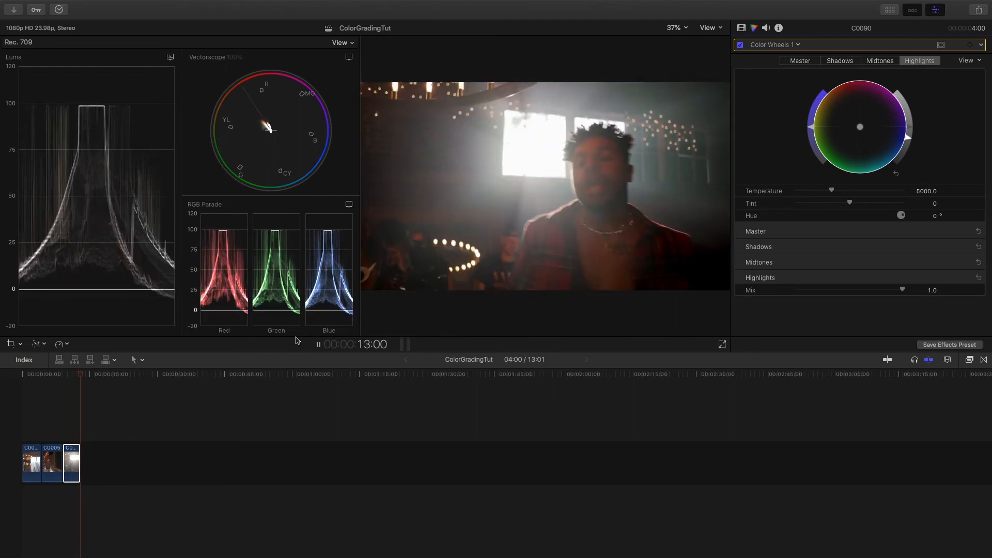
click(66, 434)
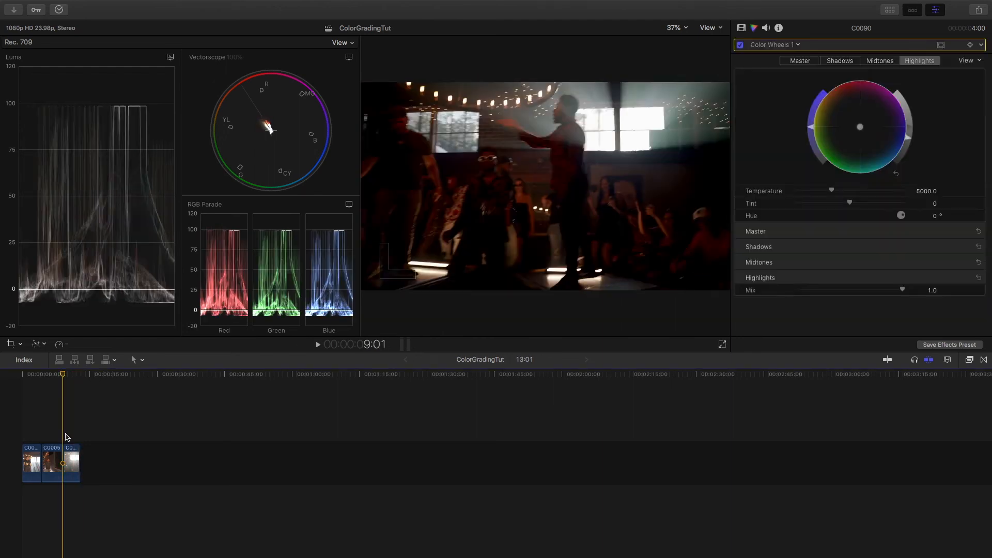
key(space)
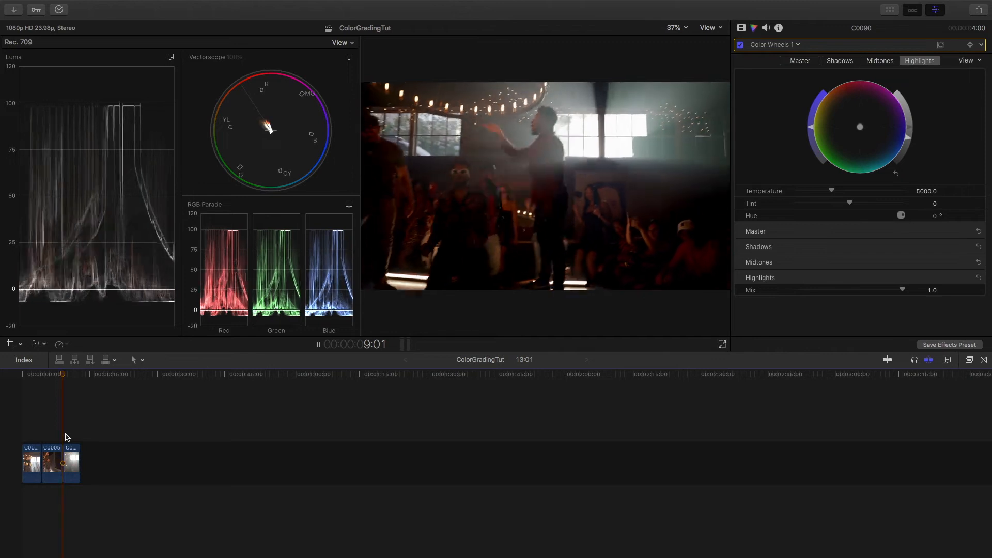
key(Left)
key(Left)
key(Left)
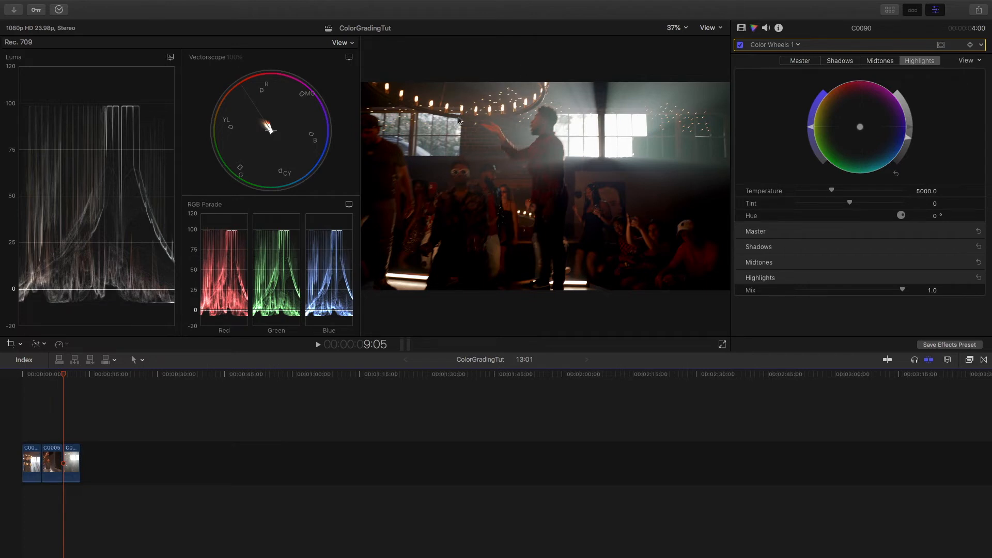
Play the first clip to 2:23 and try adjusting the Master saturation in its Color Wheels correction.
click(31, 456)
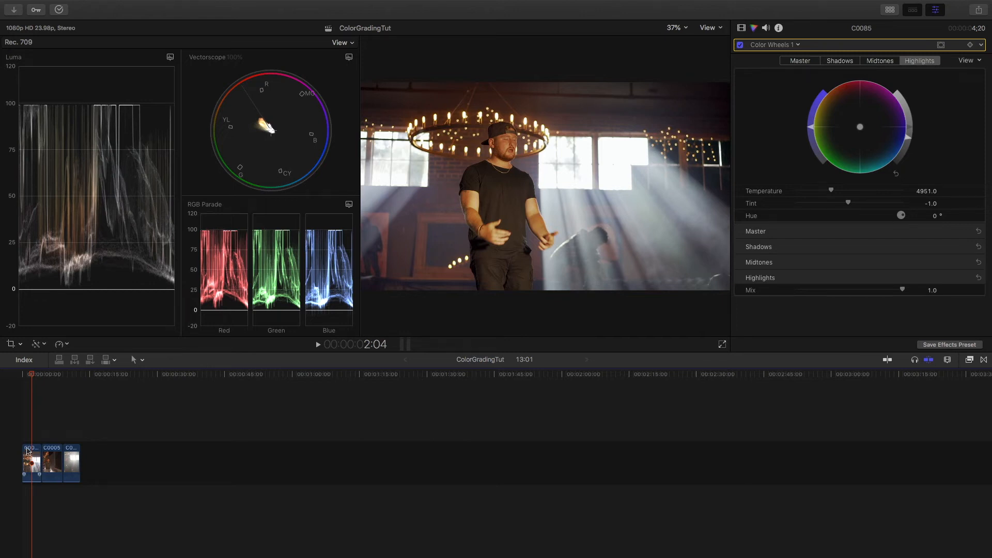
key(space)
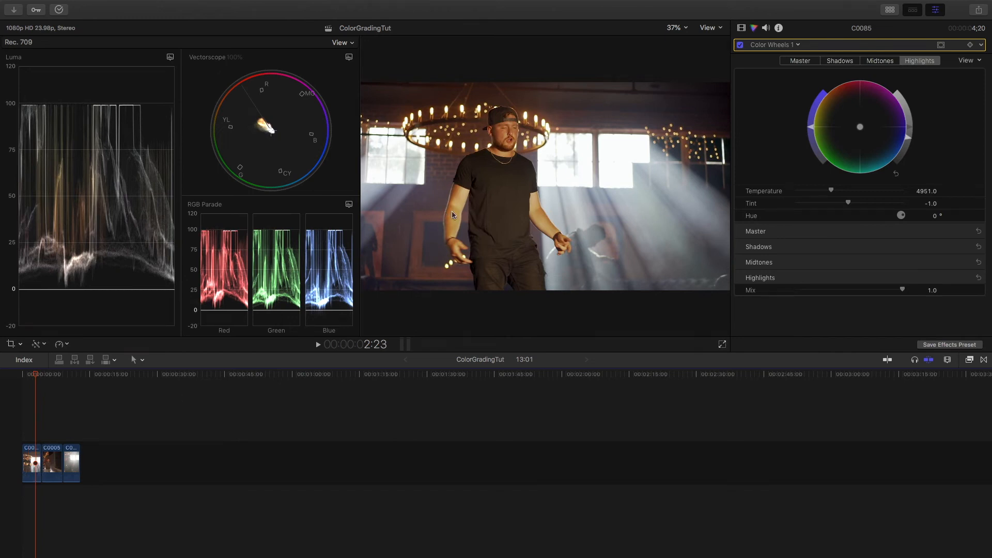
click(801, 61)
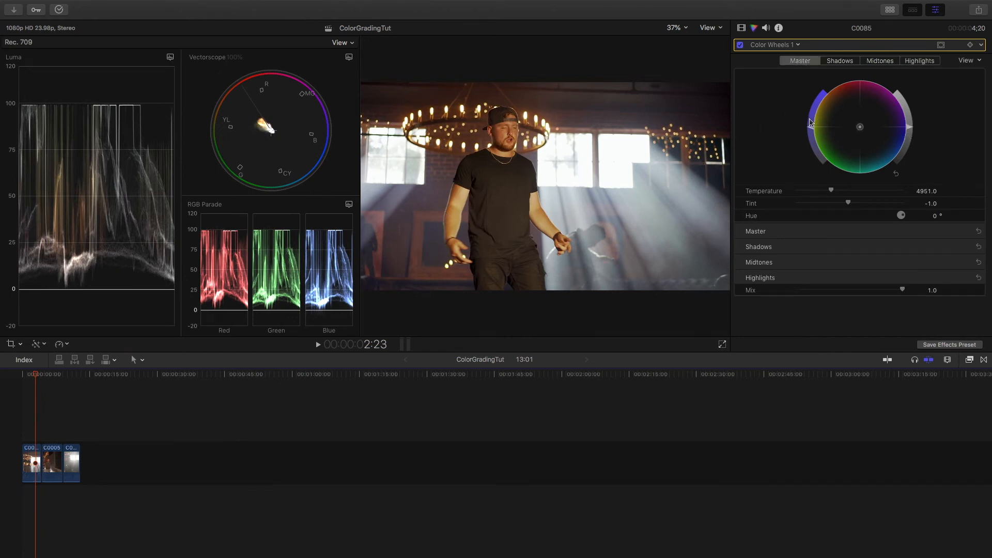
mouse_move(811, 131)
mouse_down()
mouse_move(815, 111)
mouse_move(809, 131)
mouse_up()
key(c)
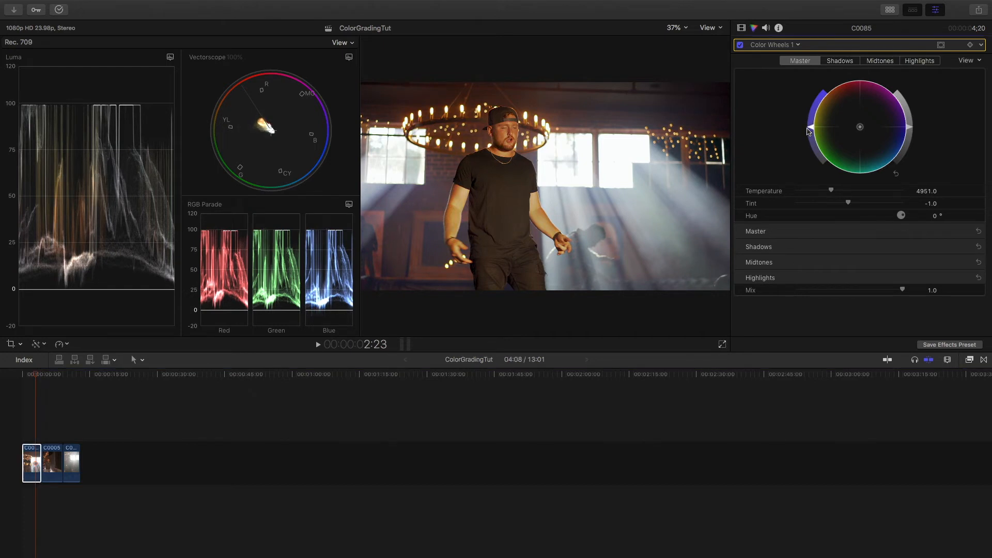
Play the second clip up to about 8:05 to review its corrected look, and select the third clip.
click(54, 432)
key(space)
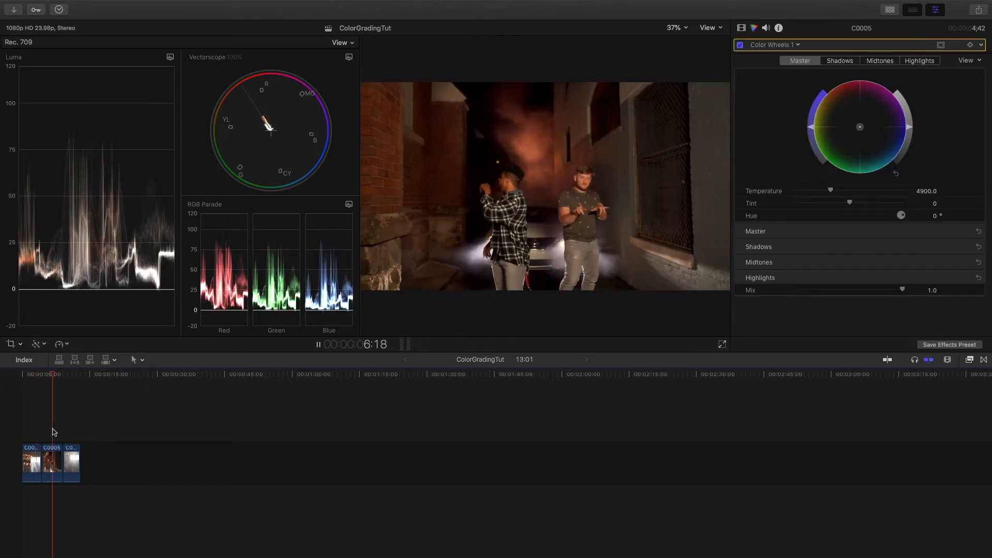
key(space)
click(51, 452)
click(76, 452)
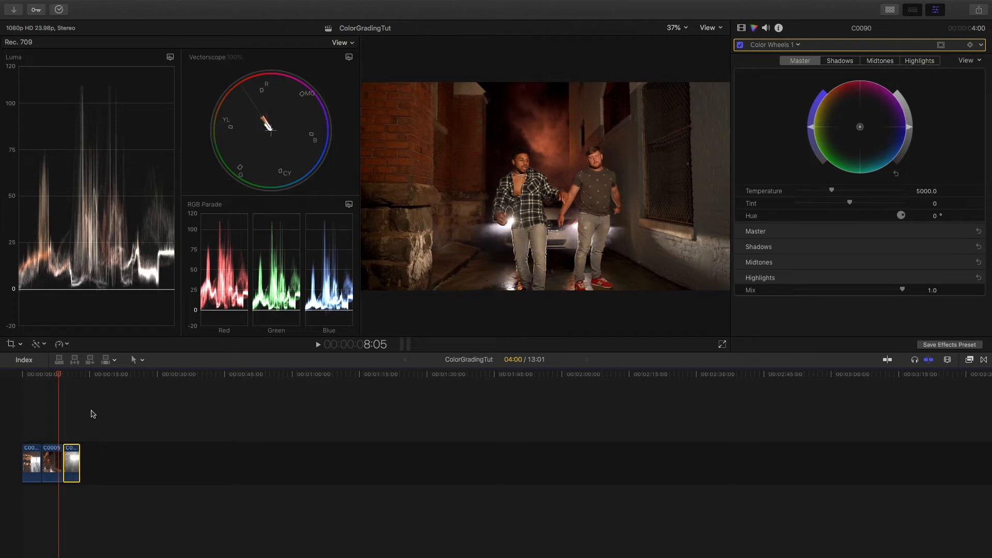
At 1:16 in the first clip, tint the Shadows toward teal-blue with the Shadows color wheel.
click(30, 437)
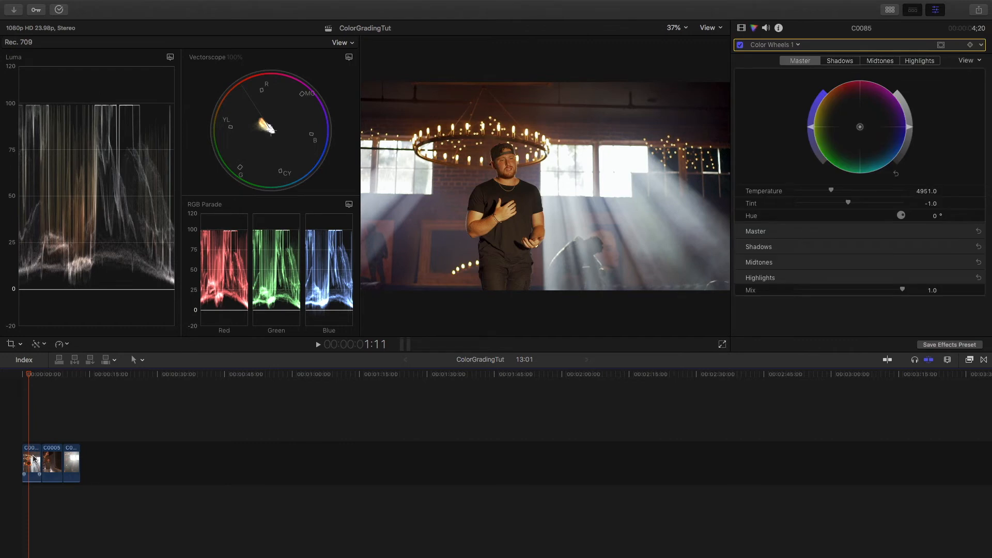
click(22, 439)
key(space)
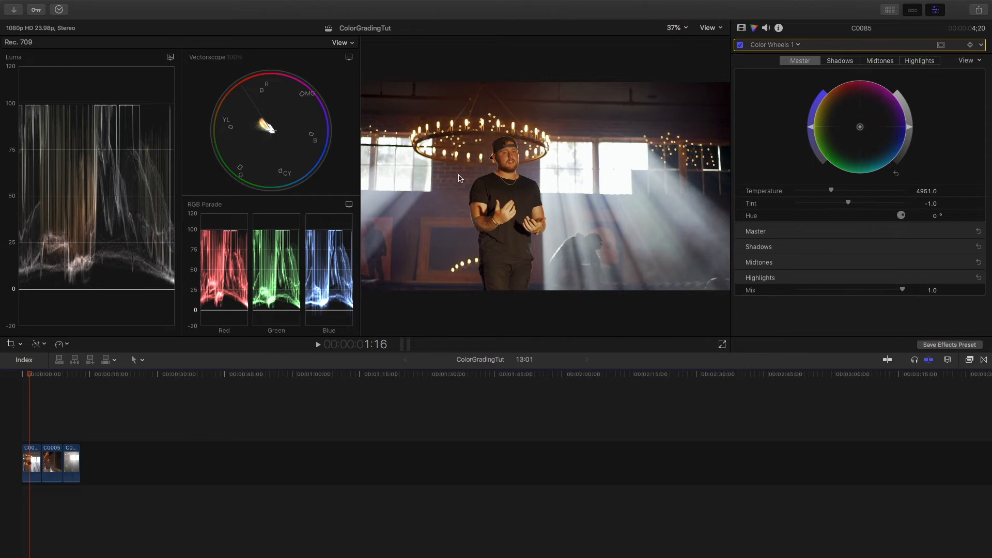
click(840, 62)
click(840, 62)
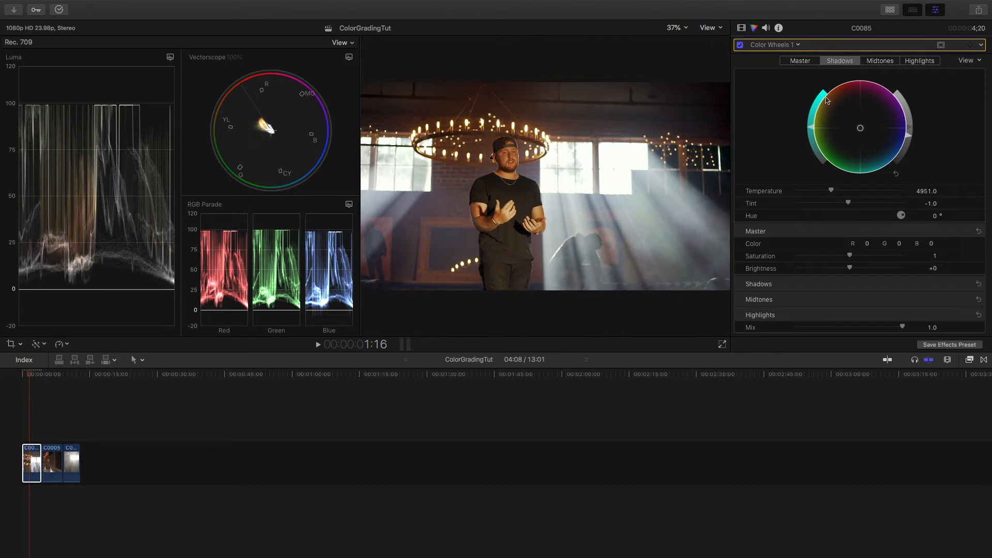
drag(861, 139, 861, 141)
drag(864, 138, 877, 119)
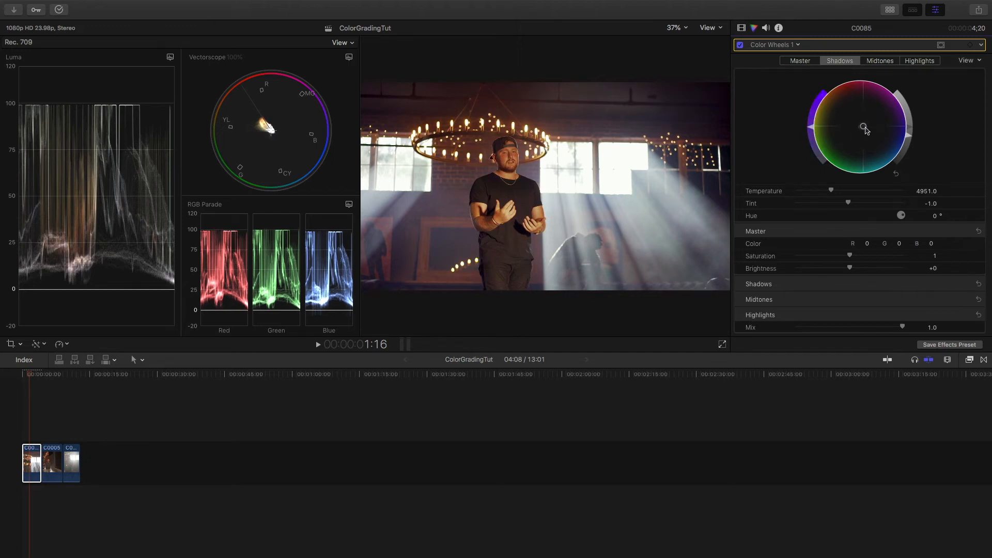
mouse_move(864, 133)
mouse_down()
mouse_move(868, 125)
mouse_move(872, 146)
mouse_move(862, 152)
mouse_up()
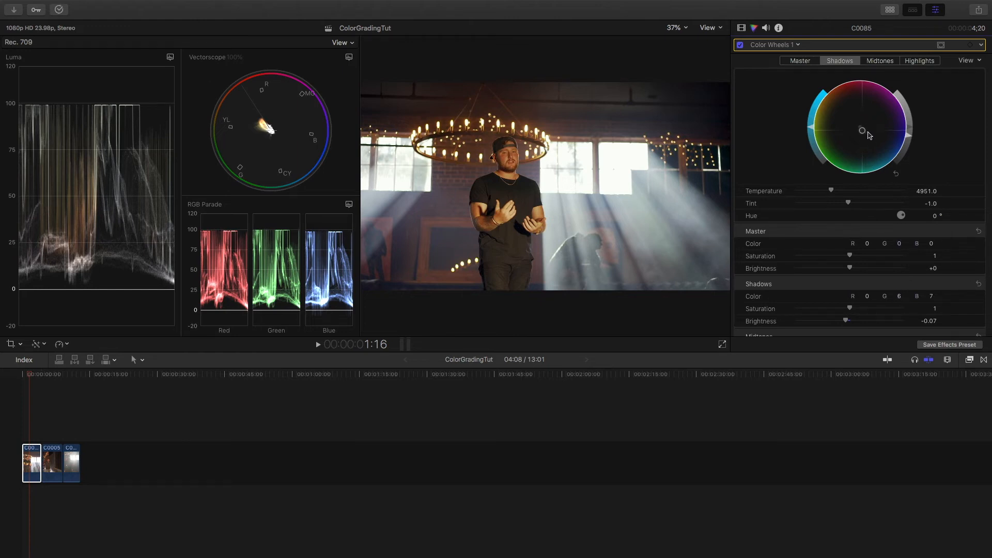
drag(868, 136, 870, 136)
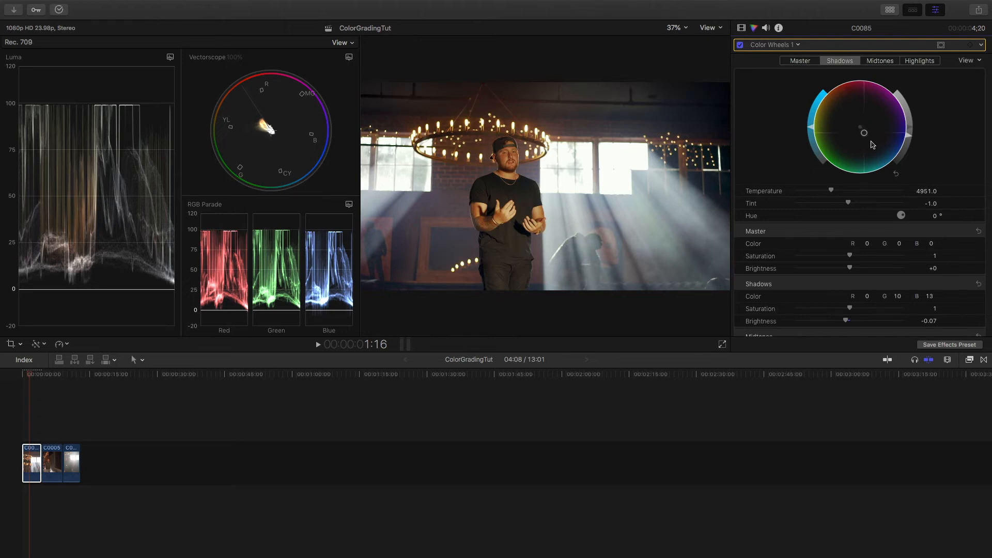
mouse_move(872, 142)
mouse_down()
mouse_move(888, 145)
mouse_move(896, 130)
mouse_move(873, 166)
mouse_move(899, 146)
mouse_move(877, 159)
mouse_up()
Fine-tune the first clip's Shadows tint to green 12 and blue 16, and compare the clip with the correction off and on.
click(896, 298)
text(10)
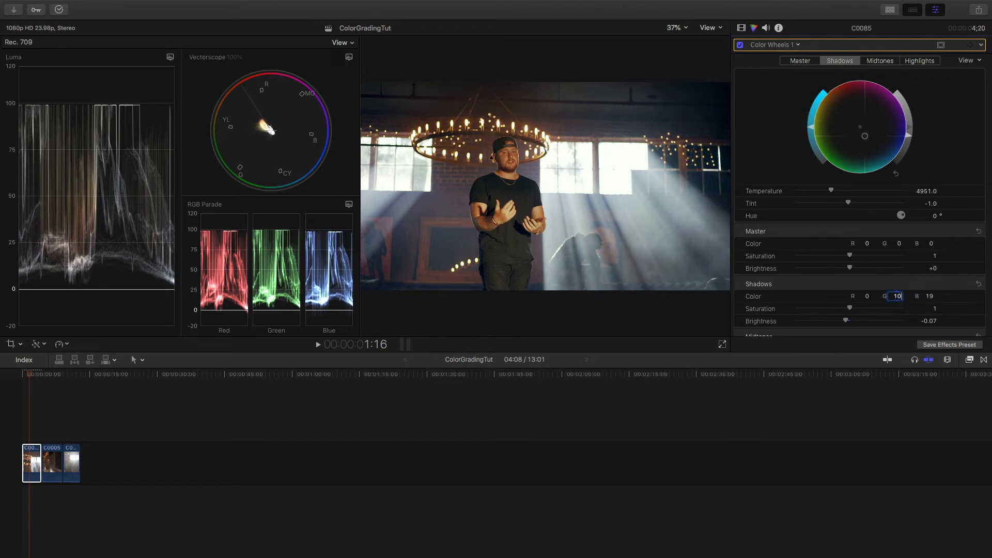
key(Return)
click(930, 296)
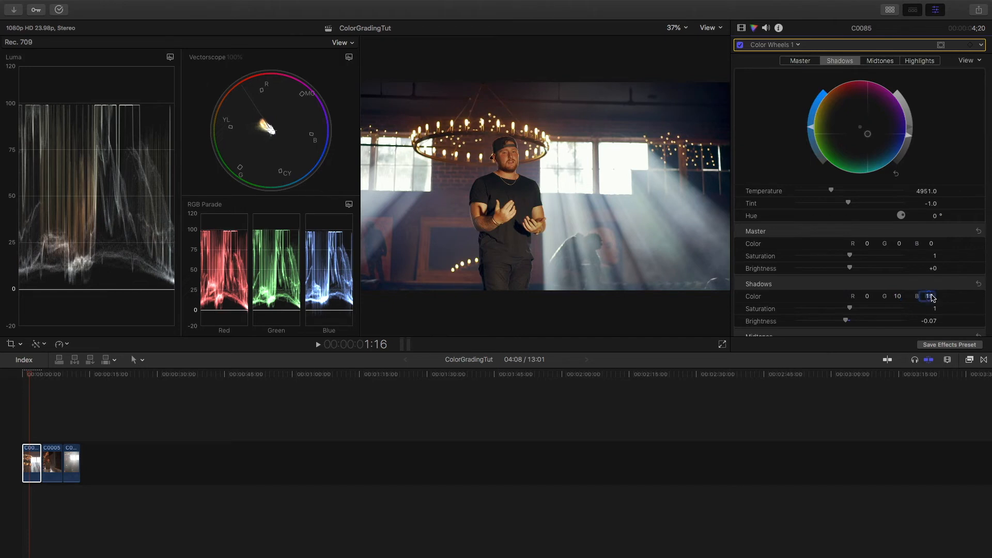
text(1)
key(Return)
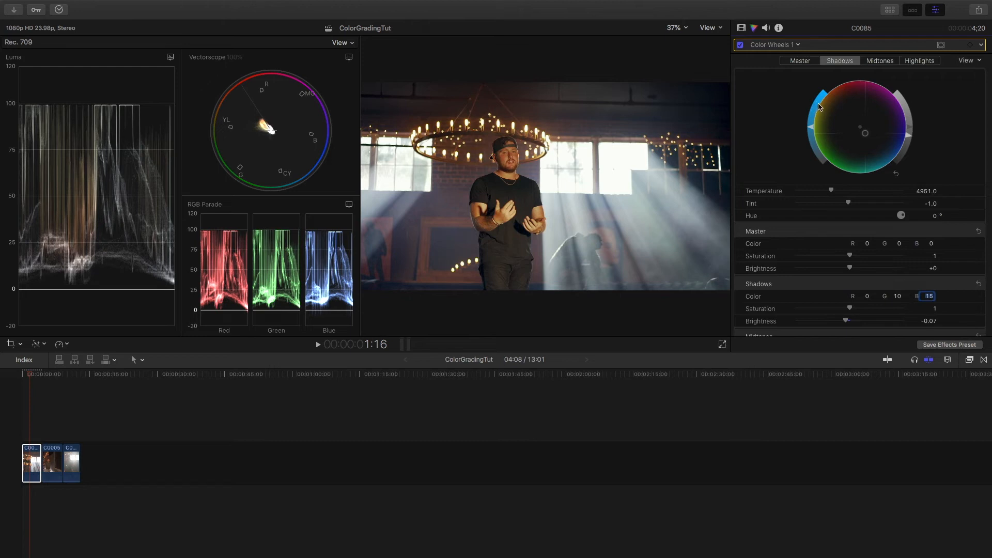
drag(868, 136, 864, 140)
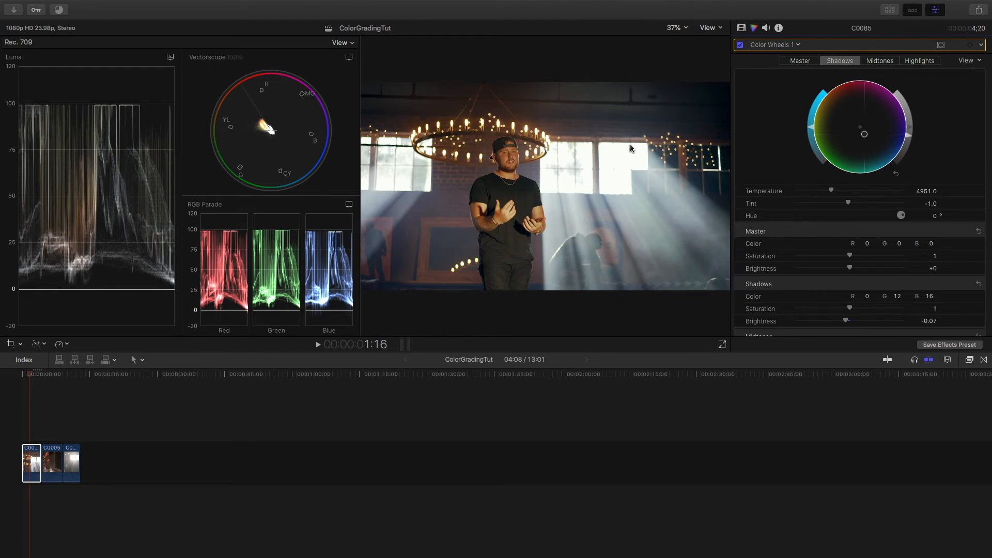
click(741, 44)
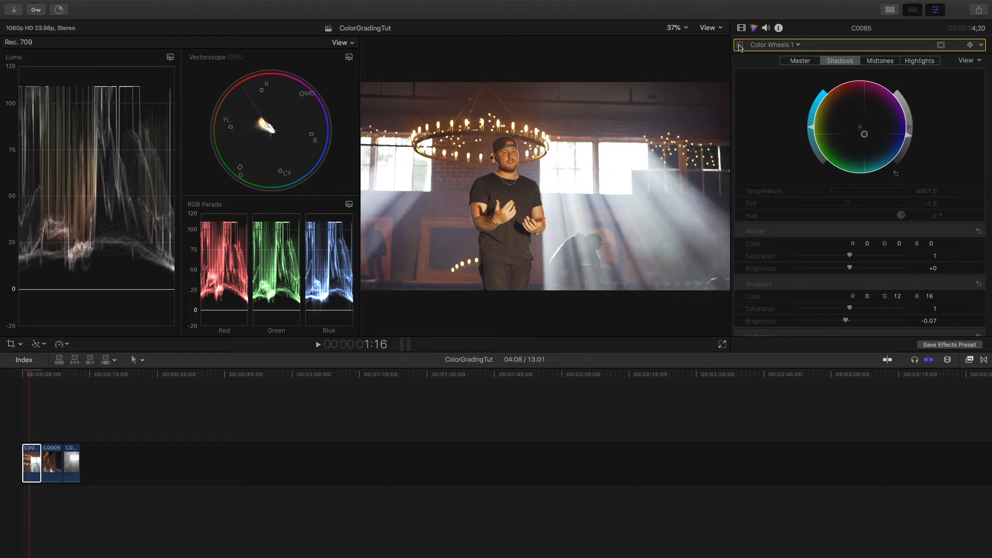
click(741, 45)
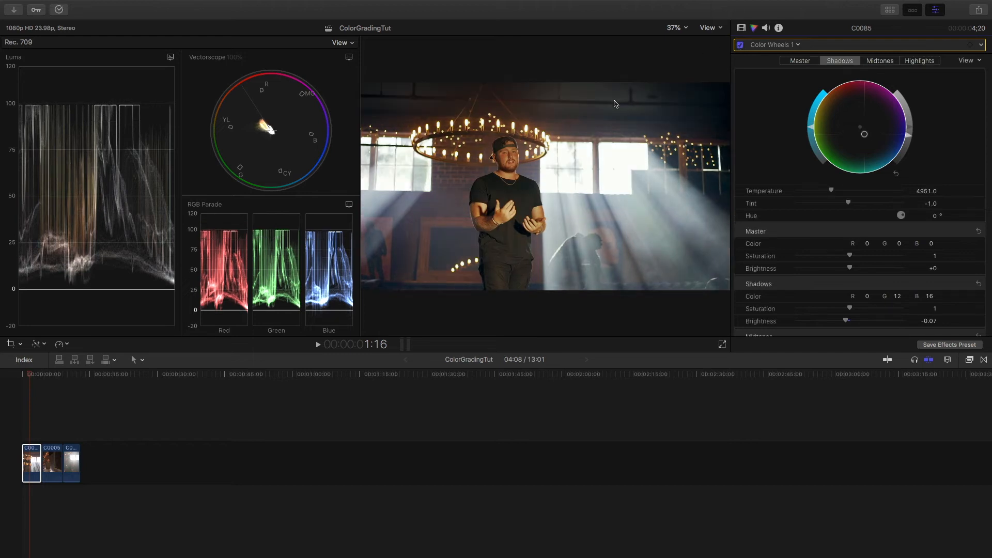
Play on to 8:22 in the second clip, tint its Shadows slightly toward green, and compare with the correction off and on.
key(space)
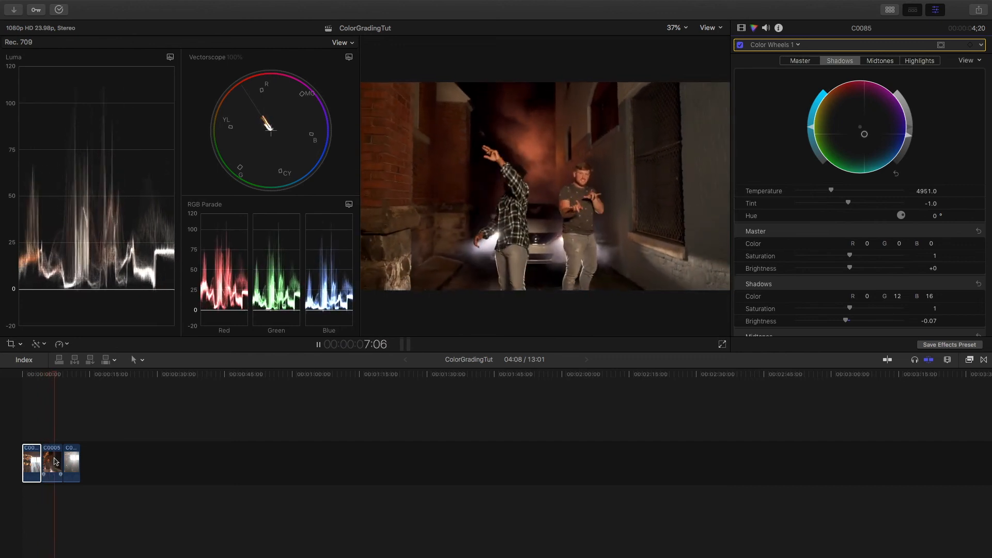
key(space)
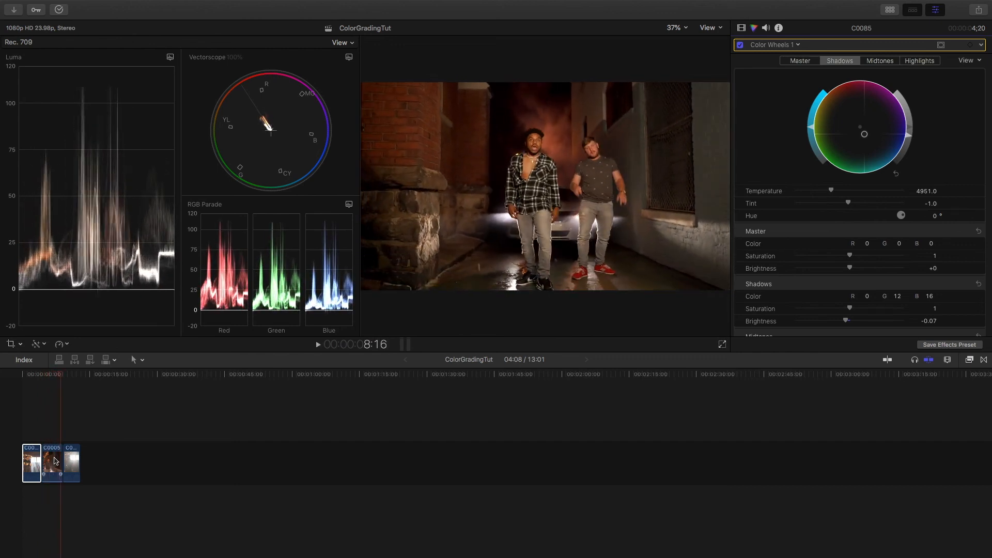
click(55, 460)
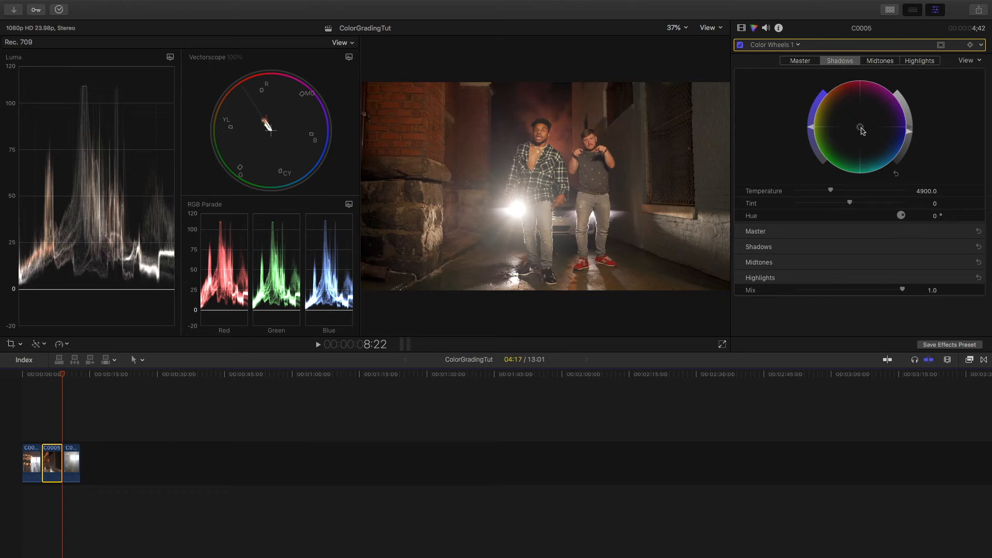
drag(861, 131, 852, 136)
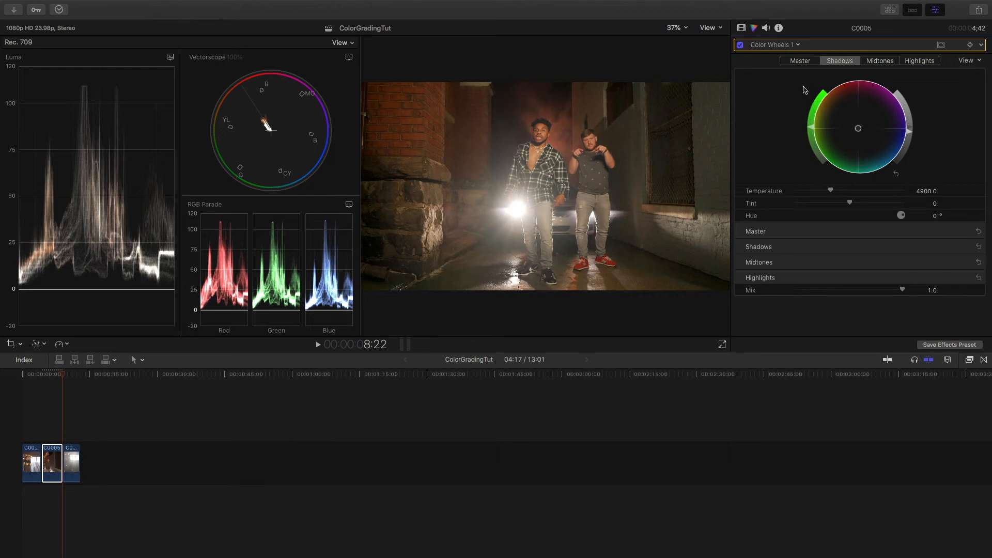
click(740, 45)
click(740, 45)
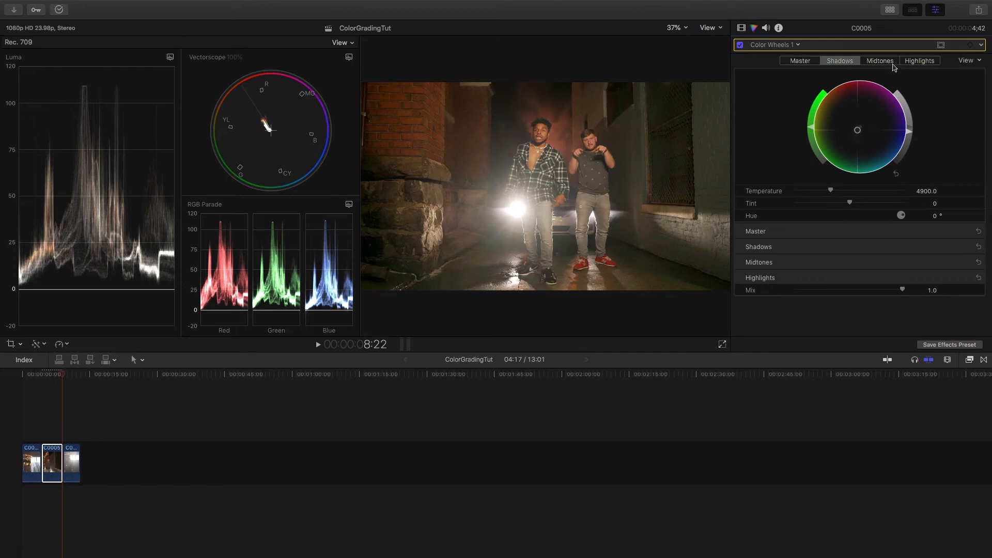
Push the second clip's Highlights slightly toward pink-red on the color wheel and compare the correction off and on.
click(921, 61)
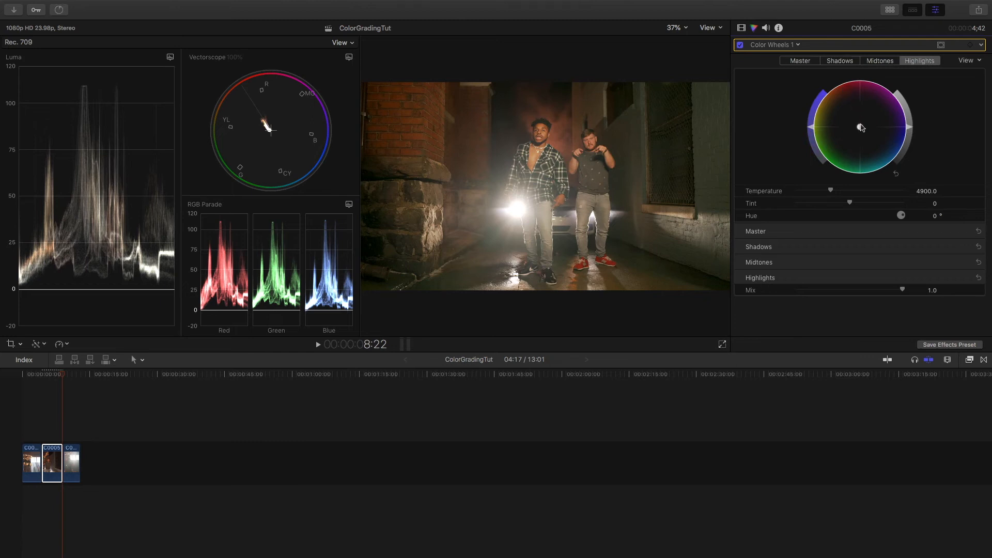
drag(861, 128, 868, 100)
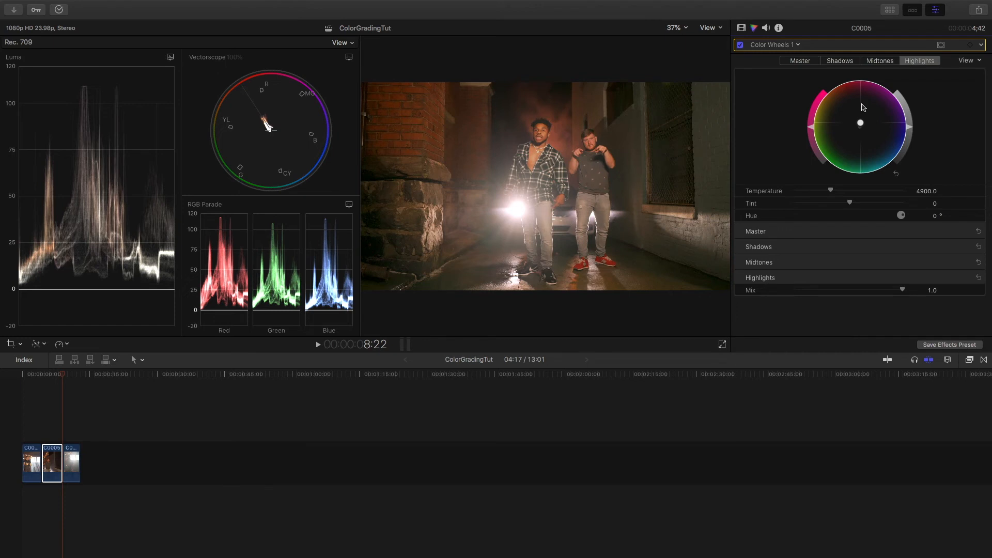
click(740, 45)
click(741, 46)
click(740, 46)
click(741, 45)
click(740, 47)
click(740, 47)
Try raising the second clip's Tint, and set it back to 0.
mouse_move(852, 206)
mouse_down()
mouse_move(831, 199)
mouse_move(866, 200)
mouse_move(853, 201)
mouse_up()
click(932, 207)
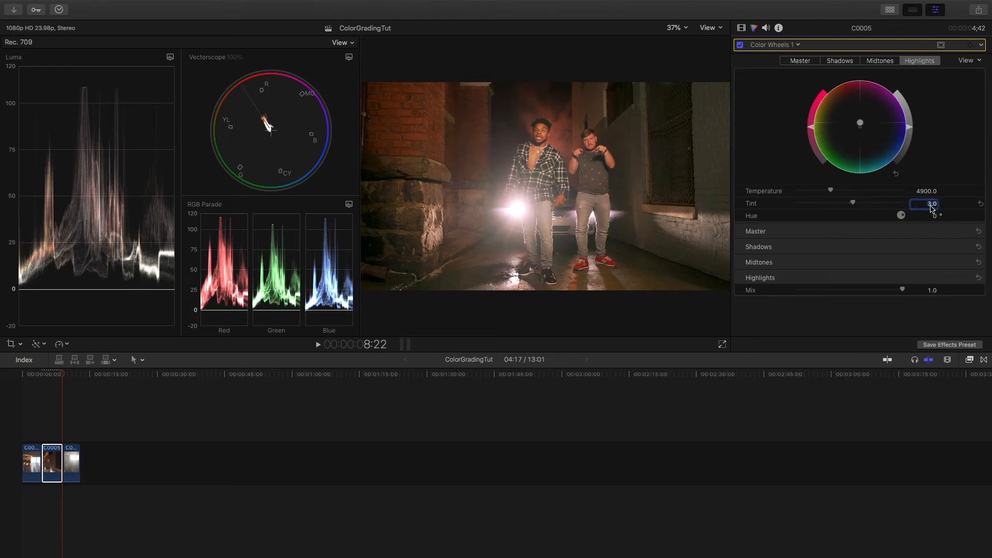
text(0)
key(Return)
Compare the second clip's look with its Color Wheels correction off and on.
click(741, 45)
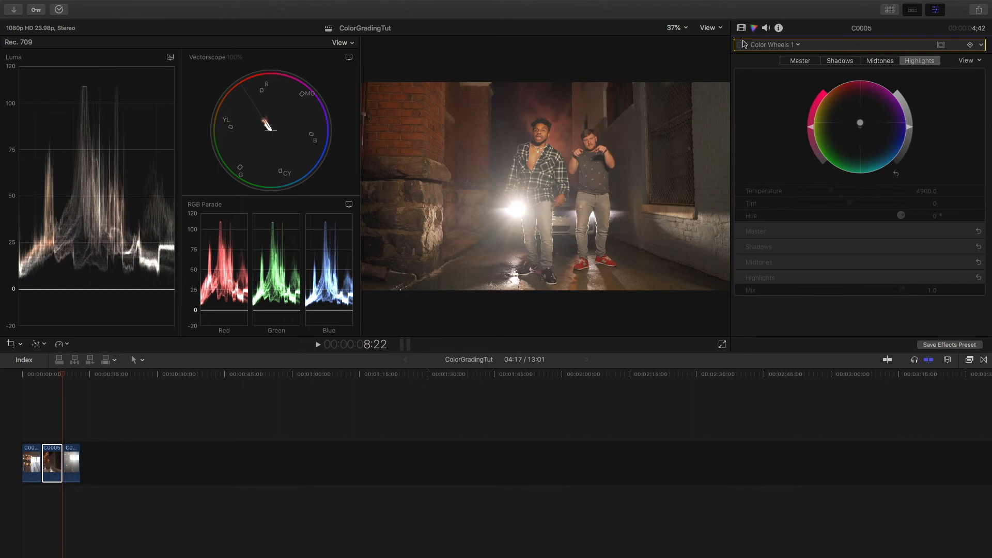
click(743, 45)
click(743, 44)
click(742, 44)
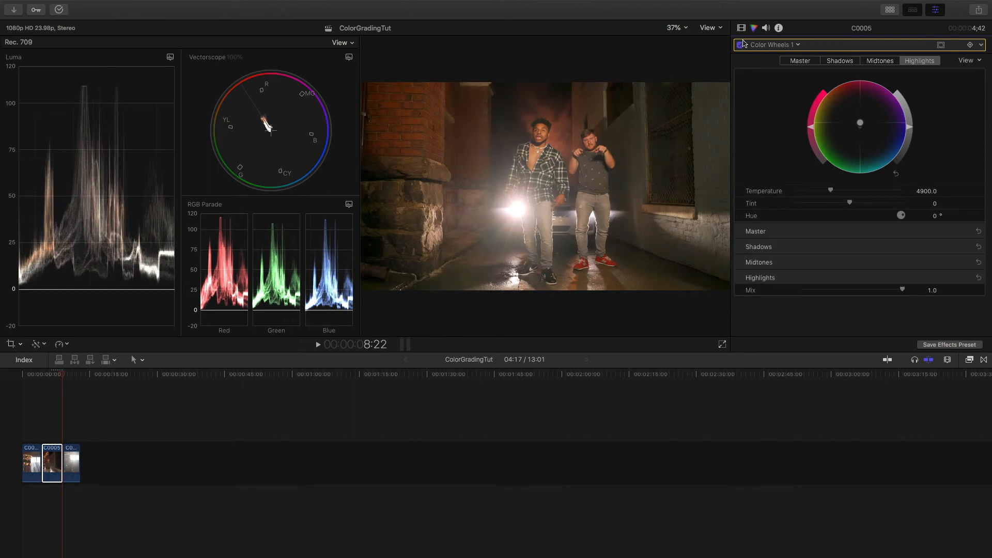
Play into the third clip and move frame by frame between 10:22 and 10:03 to examine its blacks in the scopes.
key(space)
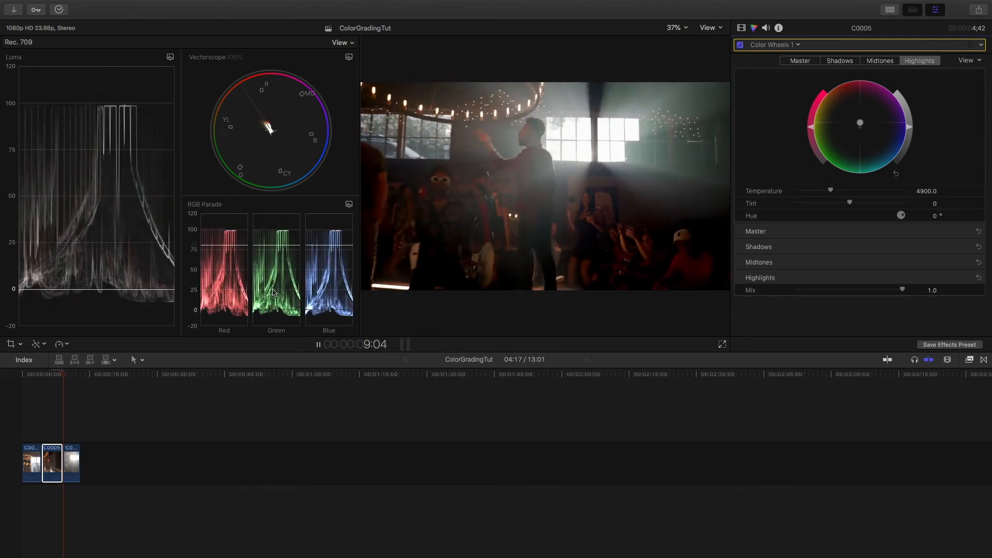
key(space)
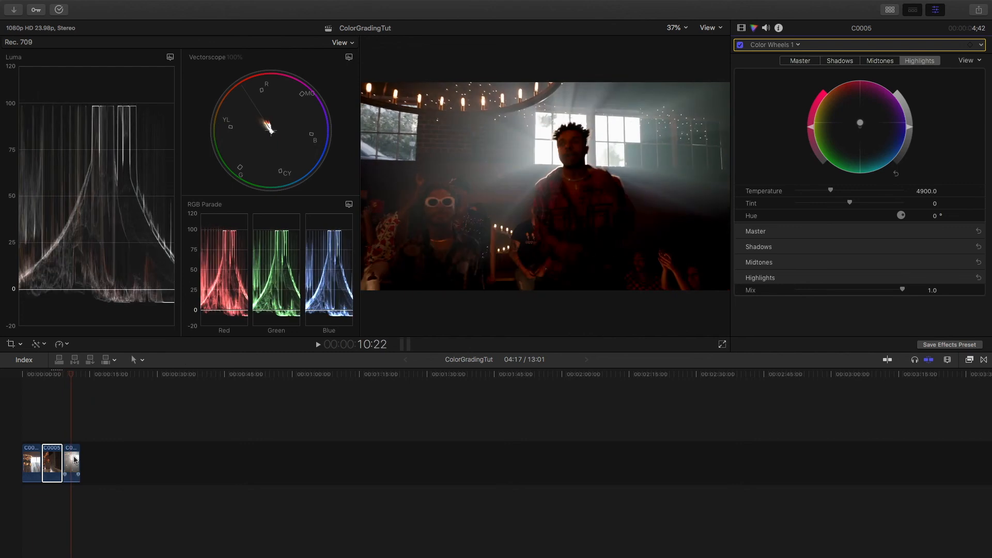
key(Left)
key(Left)
key(Left)
key(Left)
key(Left)
key(Left)
key(Left)
key(Left)
key(Left)
key(Left)
key(Left)
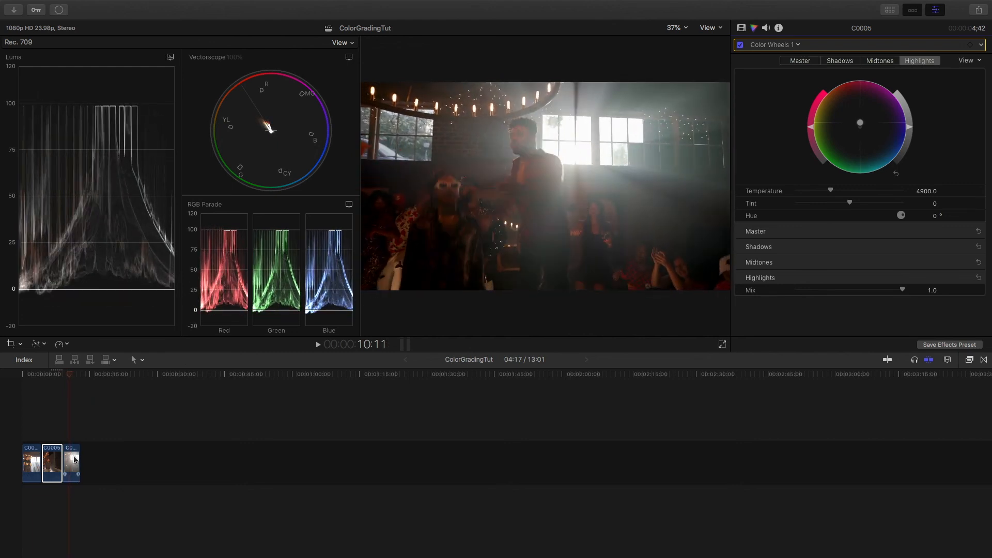
key(Left)
key(Left)
key(Left)
key(Left)
key(Left)
key(Right)
key(Right)
key(Right)
key(Right)
key(Right)
key(Right)
key(Right)
key(Right)
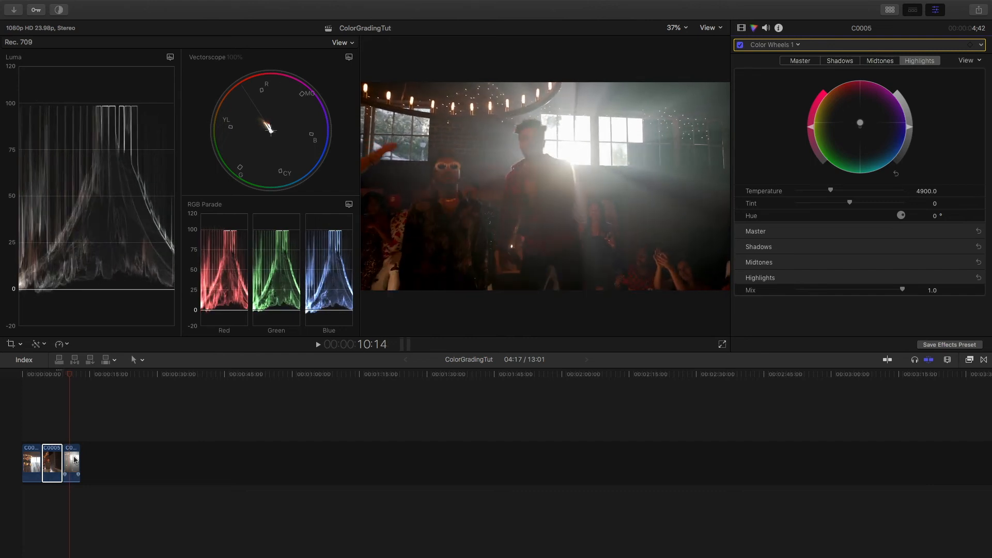
key(Left)
key(Left)
key(Left)
key(Left)
key(Left)
key(Left)
key(Left)
key(Left)
key(Left)
key(Left)
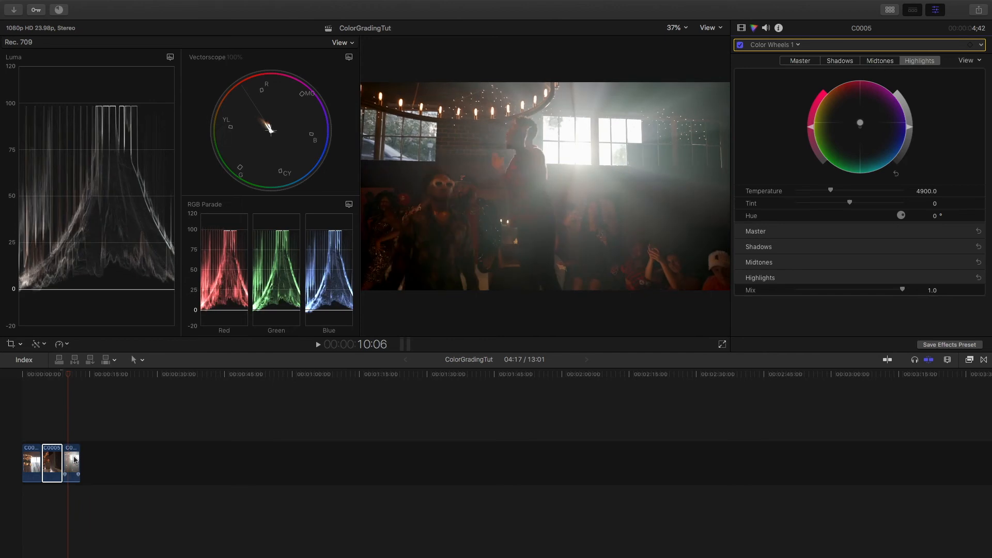
key(Left)
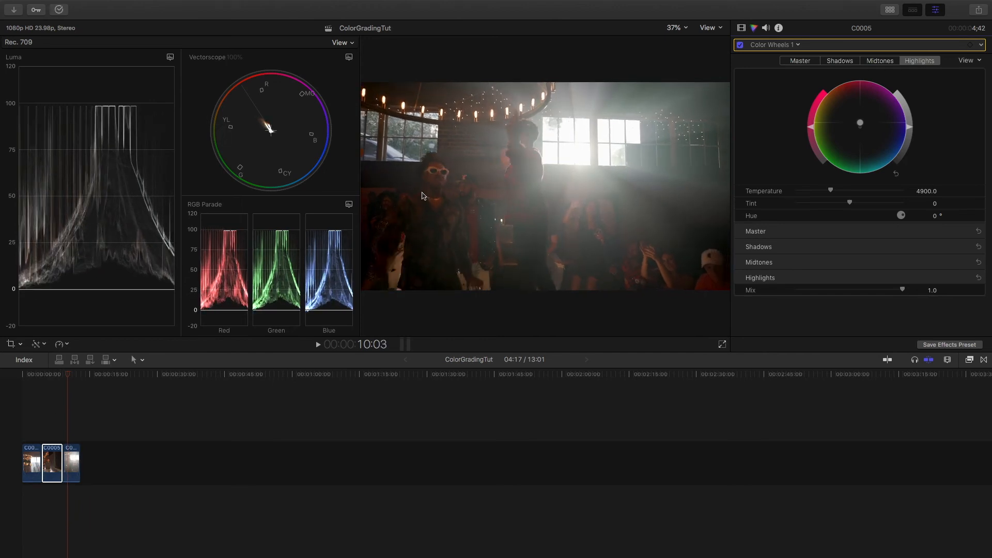
Go back frame by frame to 9:05 near the third clip's start and check its dark levels in the scopes.
key(Left)
key(Left)
key(Left)
key(Left)
key(Left)
key(Left)
key(Left)
key(Left)
key(Left)
key(Left)
key(Left)
key(Left)
key(Left)
key(Left)
key(Left)
key(Left)
key(Left)
key(Left)
key(Left)
key(Left)
key(Left)
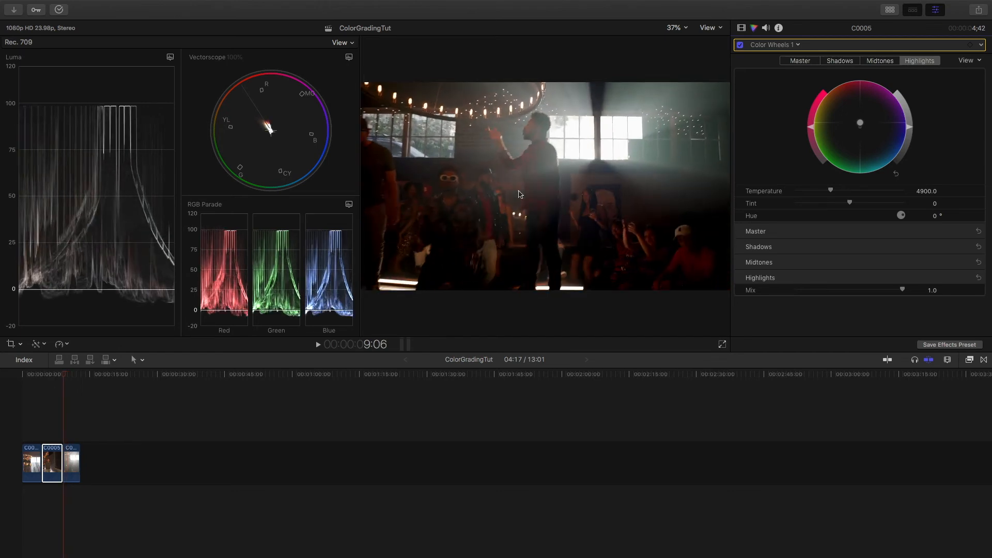
key(Left)
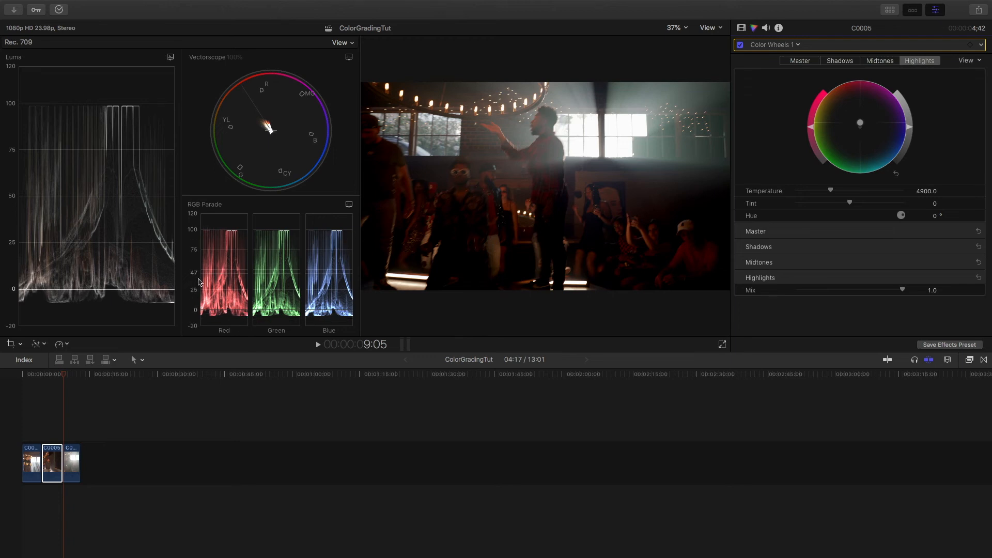
Go back to 8:19 in the second clip, and forward frame by frame to 10:14 to compare how the clips' blacks sit in the scopes.
key(Left)
key(Left)
key(Left)
key(Left)
key(Left)
key(Left)
key(Left)
key(Left)
key(Left)
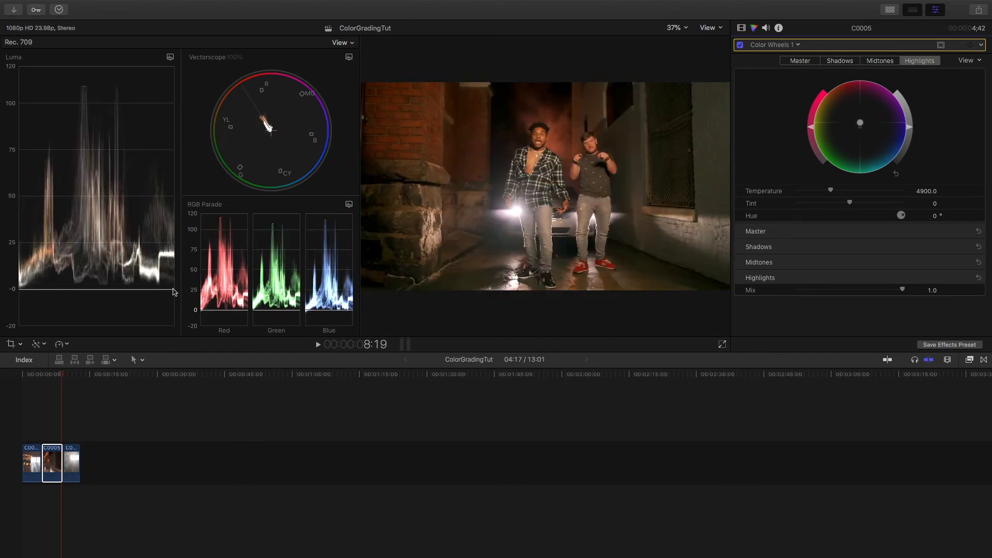
key(Right)
key(Right)
key(Right)
key(Right)
key(Right)
key(Right)
key(Right)
key(Right)
key(Right)
key(Right)
key(Right)
key(Right)
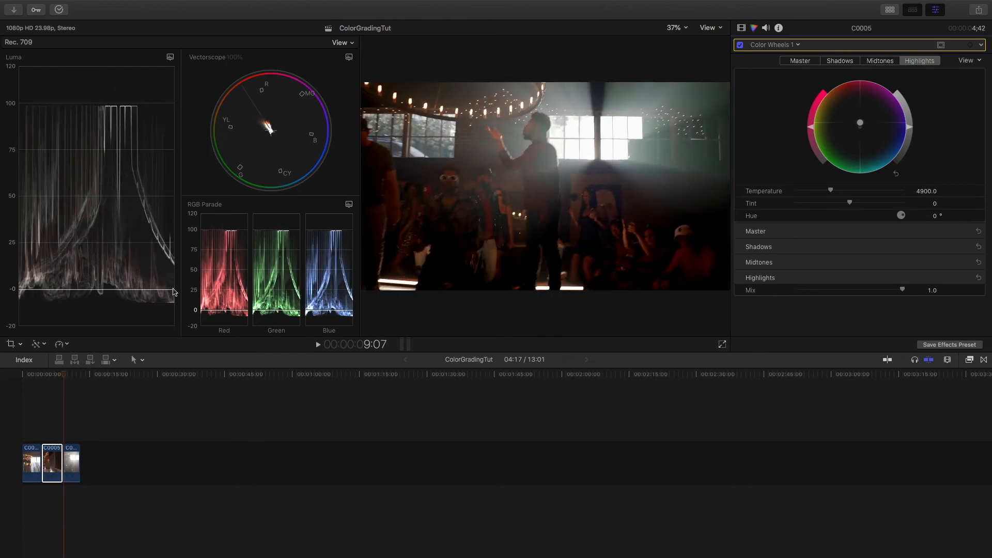
key(Right)
key(Right)
key(Right)
key(Right)
key(Right)
key(Right)
key(Right)
key(Right)
key(Right)
key(Right)
key(Right)
key(Right)
key(Right)
key(Right)
key(Right)
key(Right)
key(Right)
key(Right)
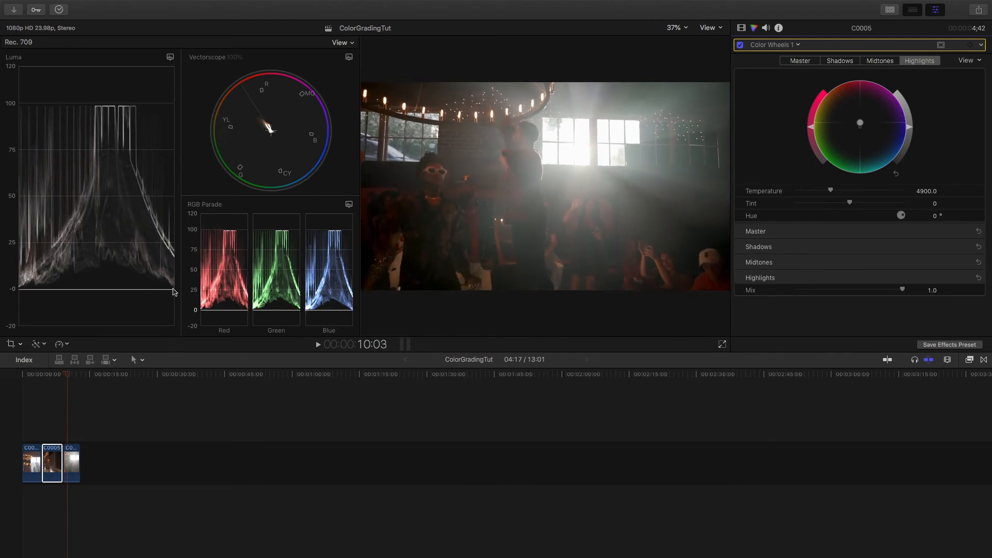
key(Right)
key(Right)
key(Right)
key(Right)
key(Right)
key(Right)
key(Right)
key(Right)
key(Right)
key(Right)
key(Right)
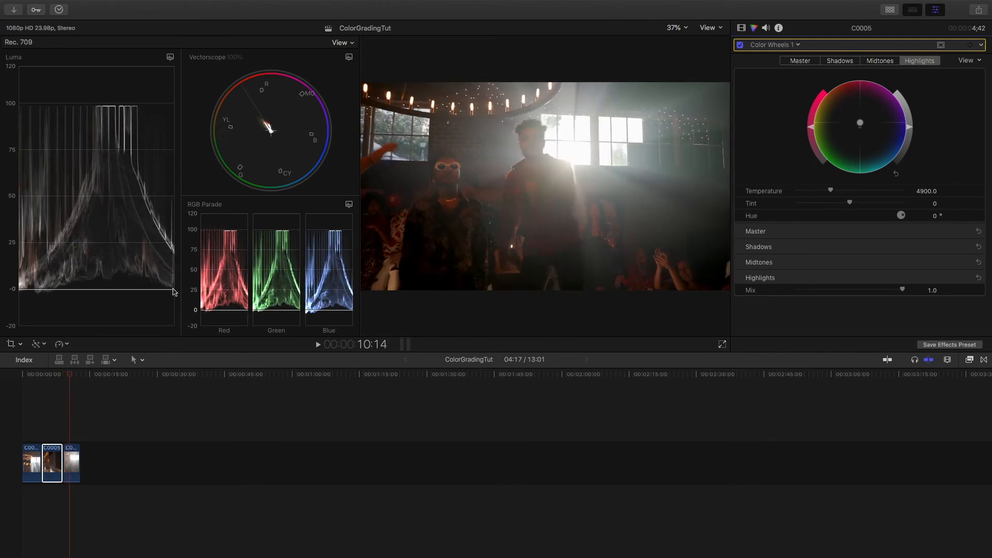
Select the third clip at 10:13 and raise its Shadows brightness slightly while playing it.
key(Left)
click(76, 427)
click(74, 449)
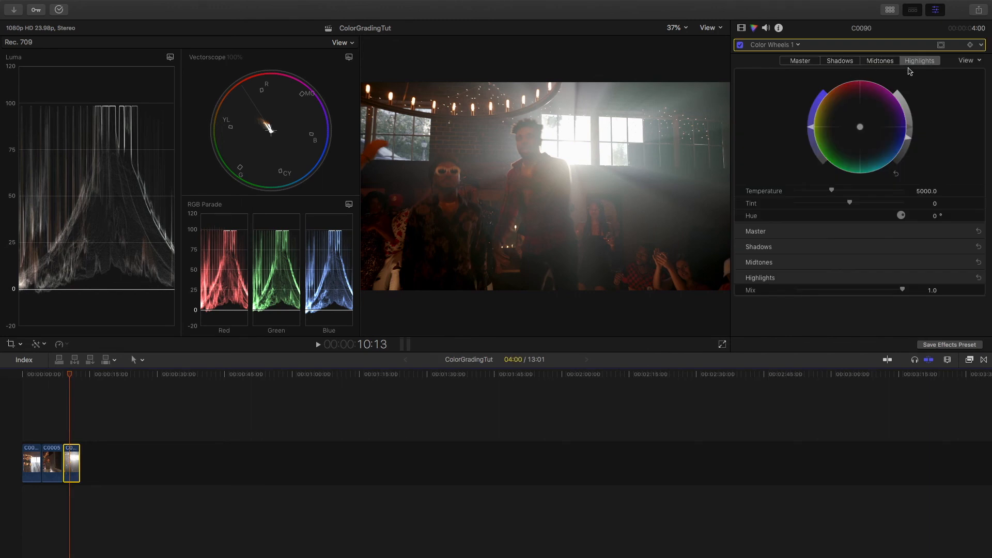
click(848, 63)
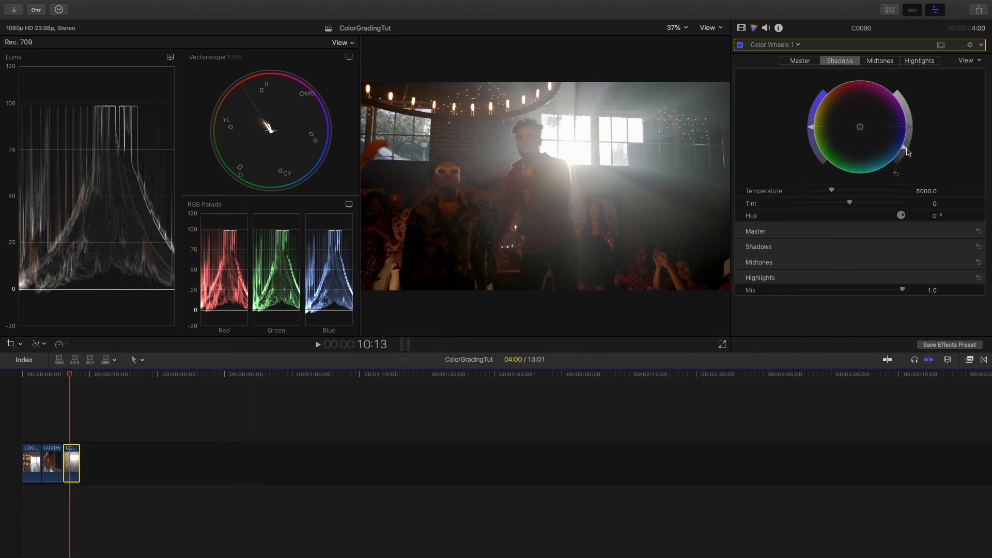
drag(908, 151, 909, 150)
key(space)
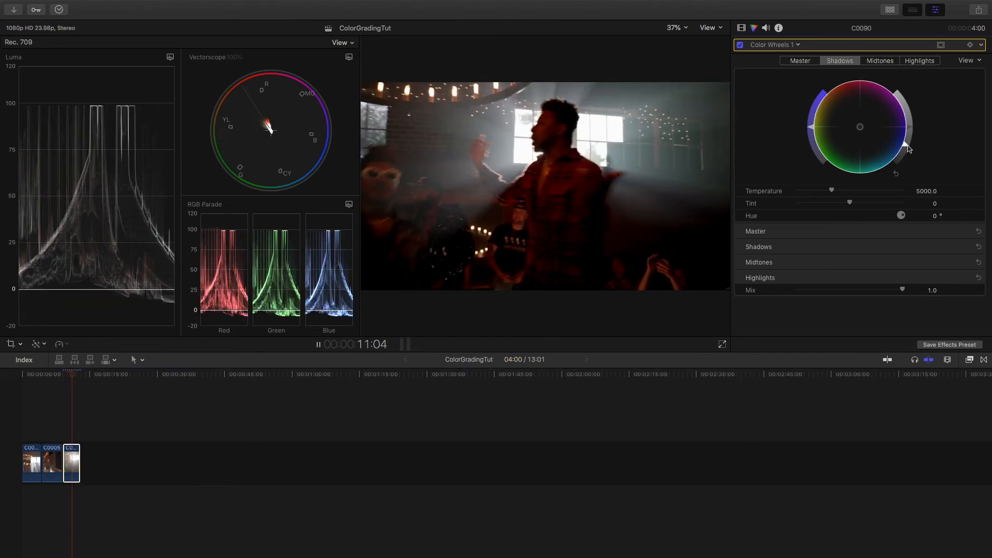
drag(906, 146, 908, 143)
Play the third clip to its end to review the lifted shadows, and return to 11:09 with the clip selected.
key(space)
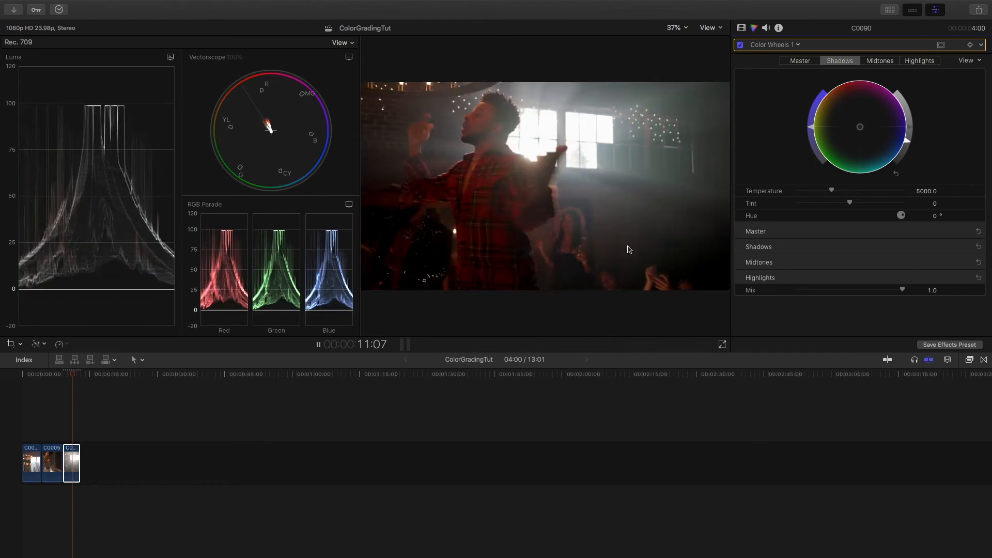
key(space)
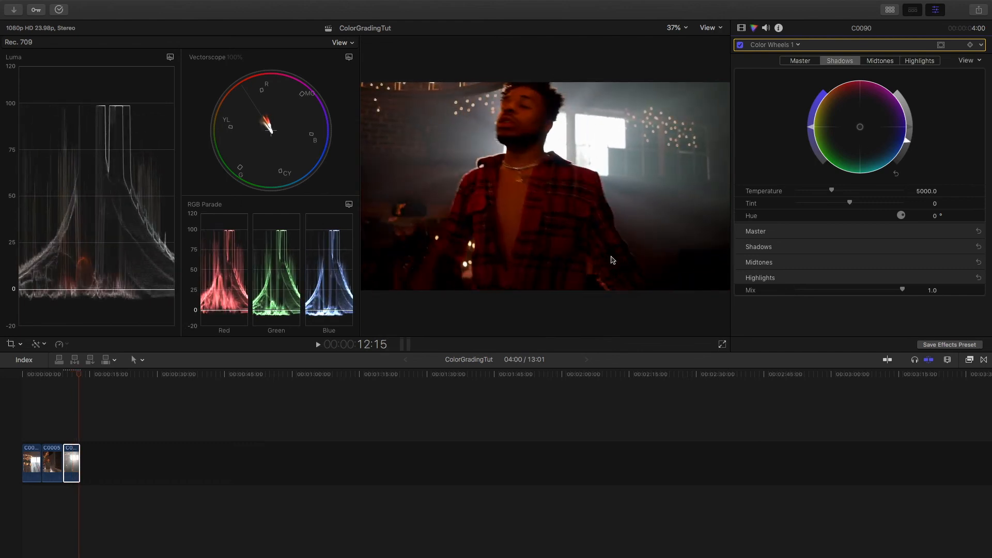
key(space)
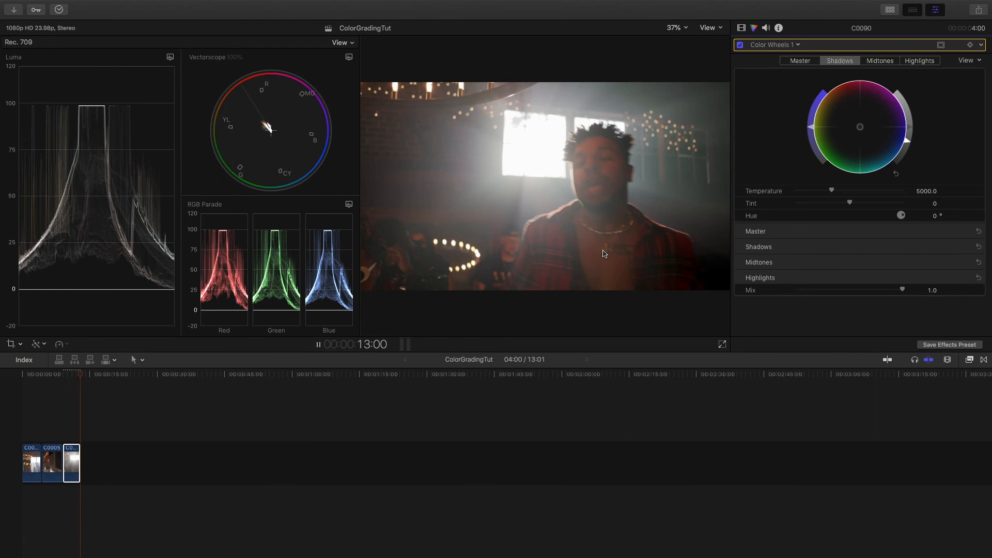
click(73, 430)
click(72, 457)
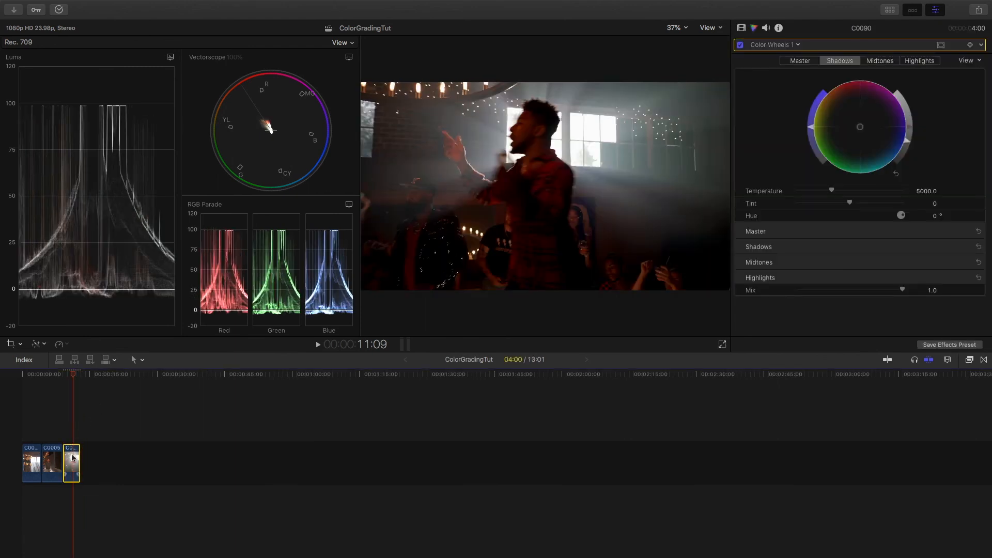
Go back to 10:19 in the third clip and tint its Shadows slightly toward green.
key(Left)
key(Left)
key(Left)
key(Left)
key(Left)
key(Left)
key(Left)
key(Left)
key(Left)
key(Left)
key(Left)
key(Left)
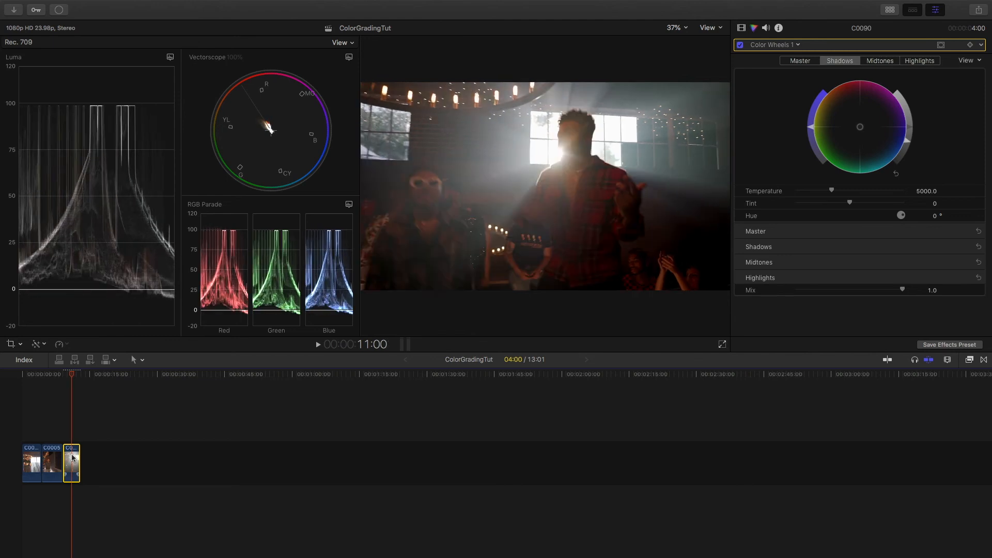
key(Left)
key(Left)
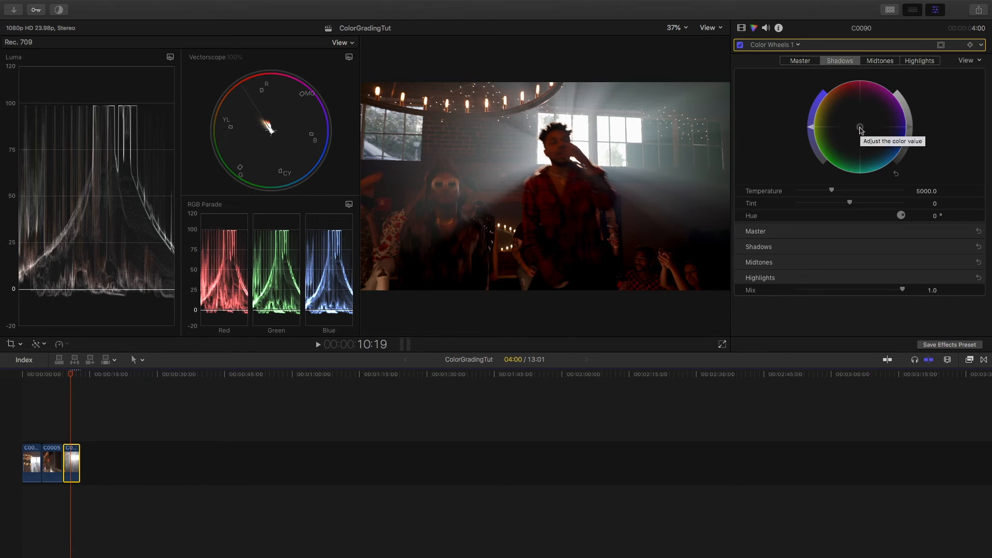
drag(860, 127, 844, 151)
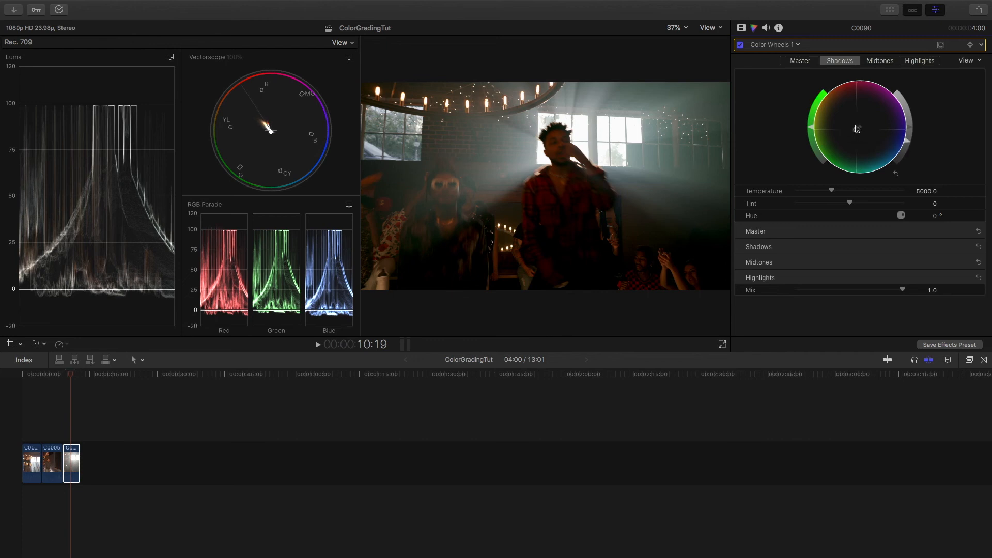
drag(857, 128, 846, 140)
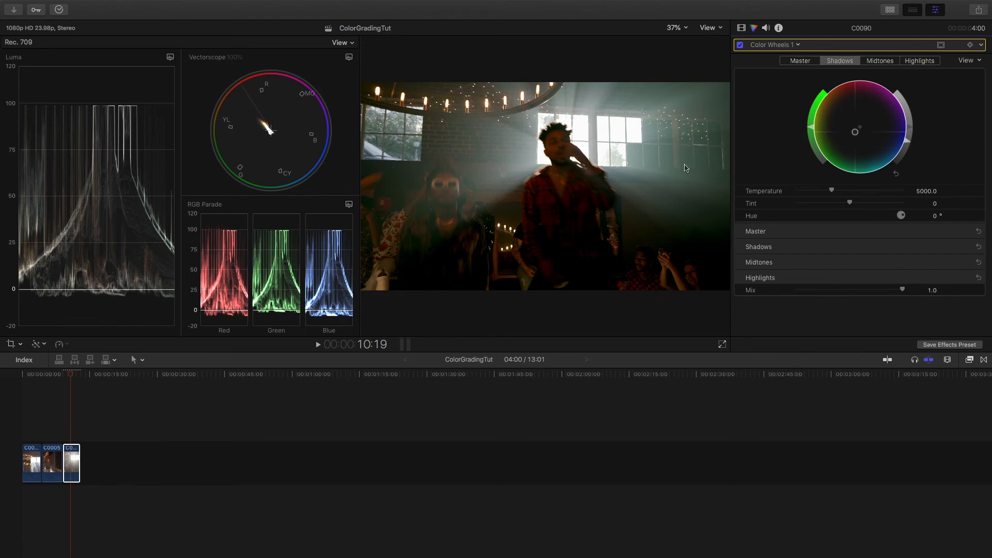
Play the third clip to its end to review the green shadow tint, and return to 11:09 with the clip selected.
key(space)
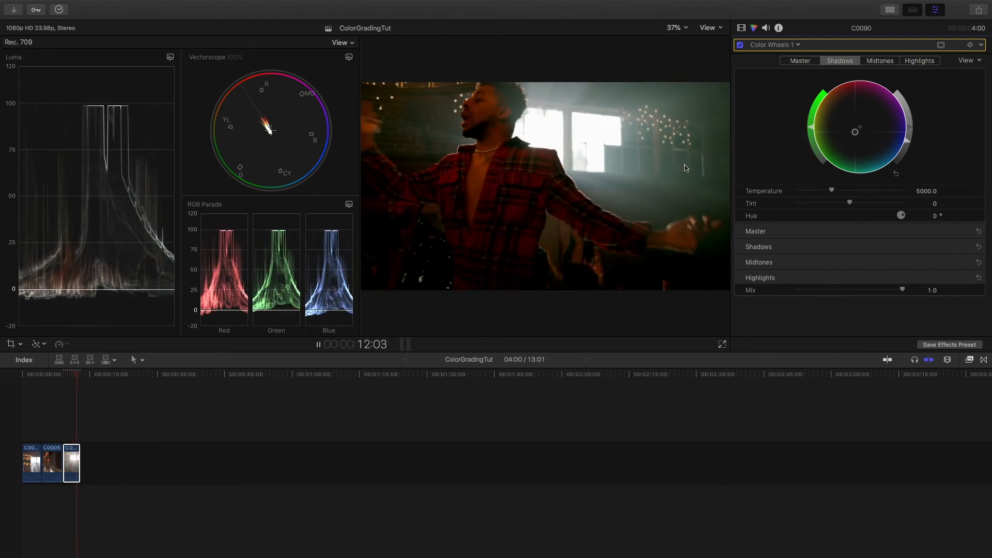
key(space)
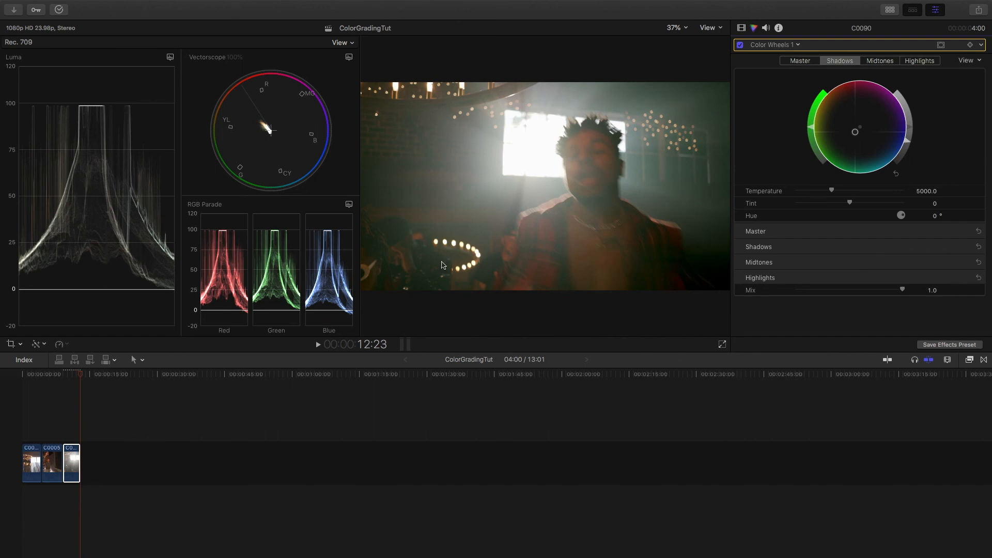
key(space)
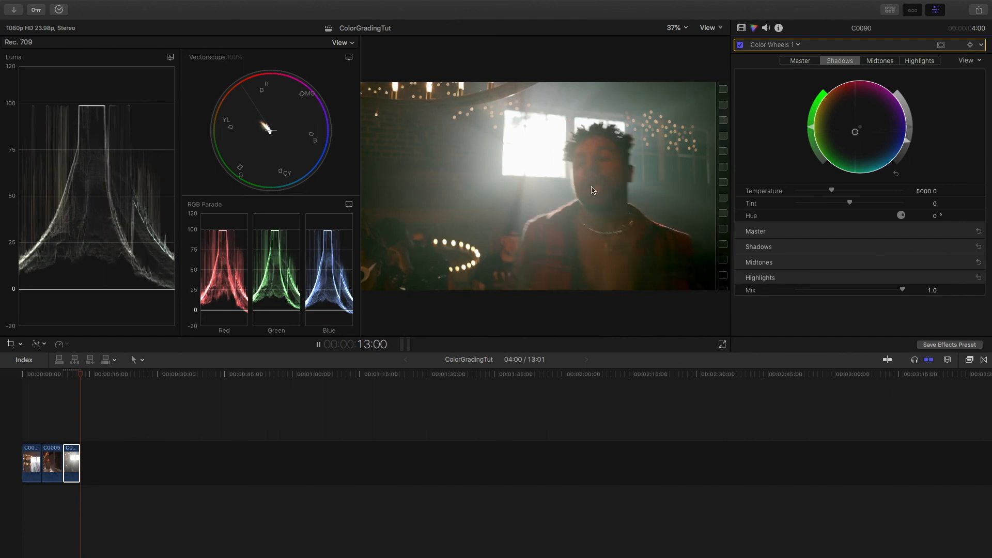
click(72, 436)
click(72, 453)
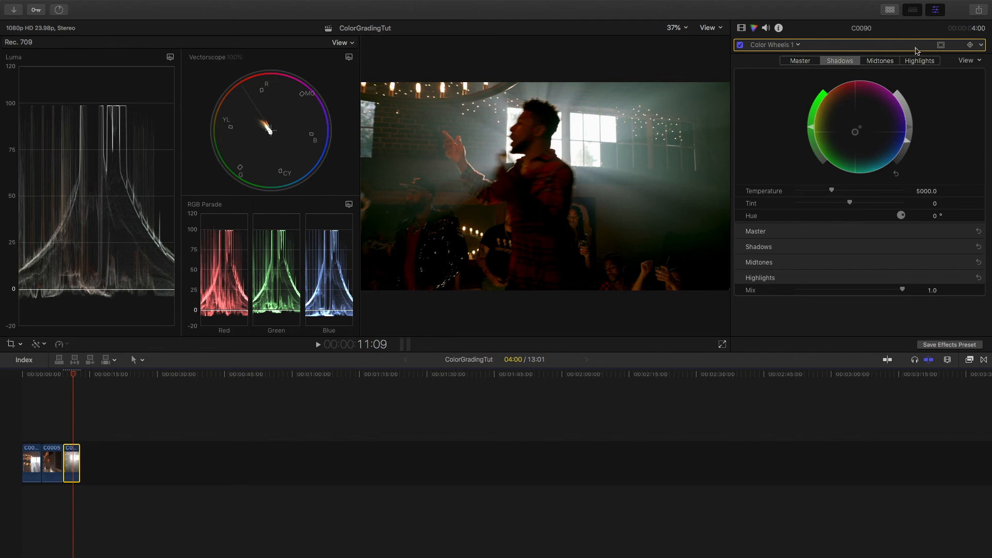
Add a Color Curves correction to the third clip and sample the performer's face with the red curve's eyedropper.
click(798, 46)
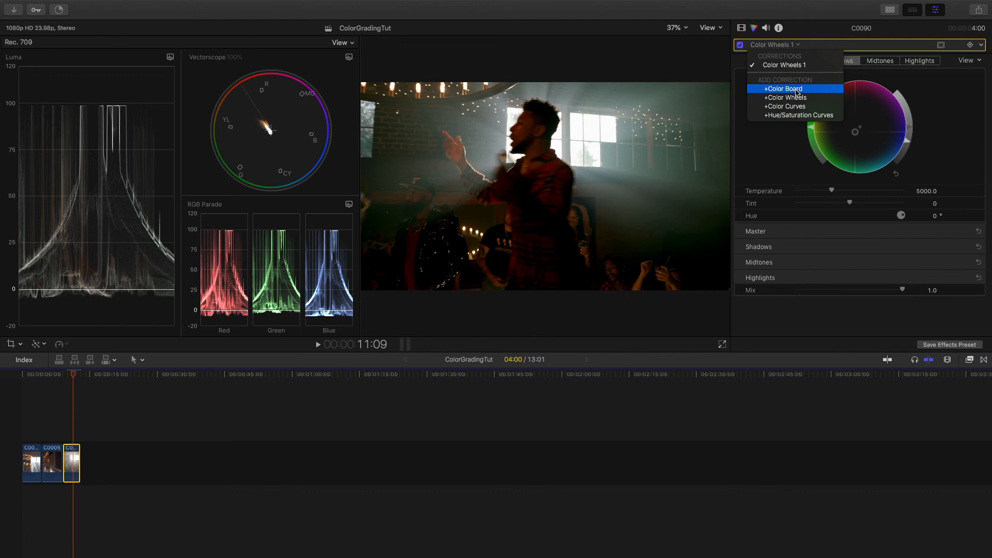
click(800, 108)
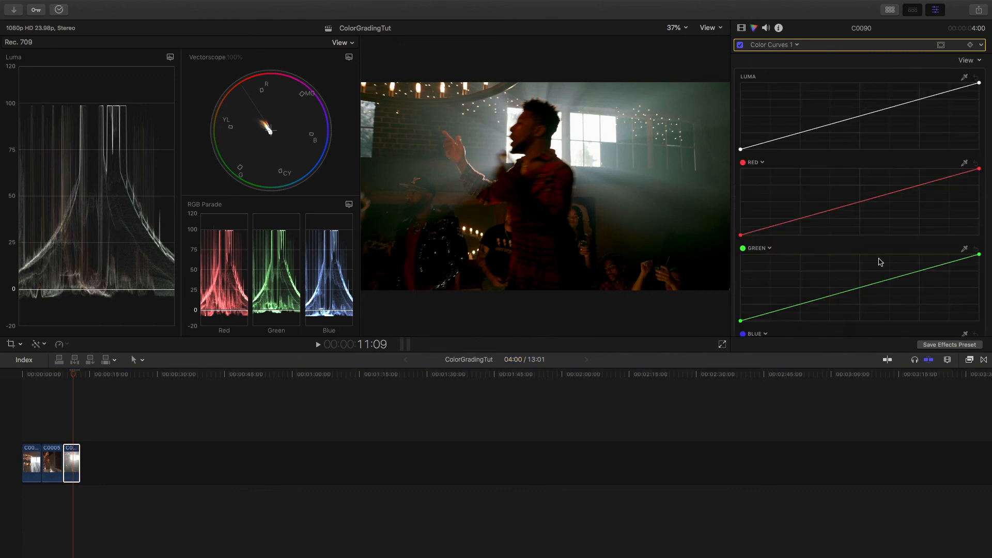
click(966, 164)
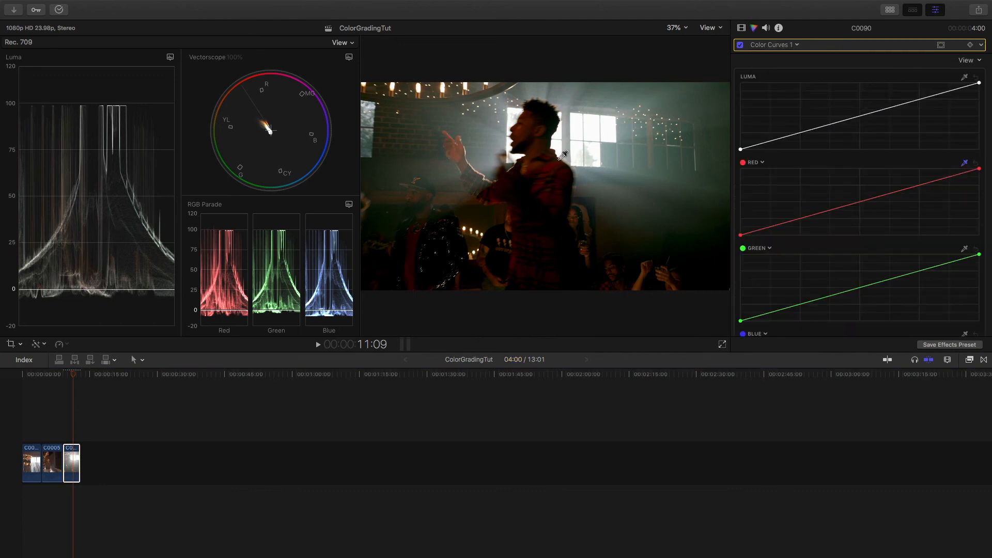
click(525, 124)
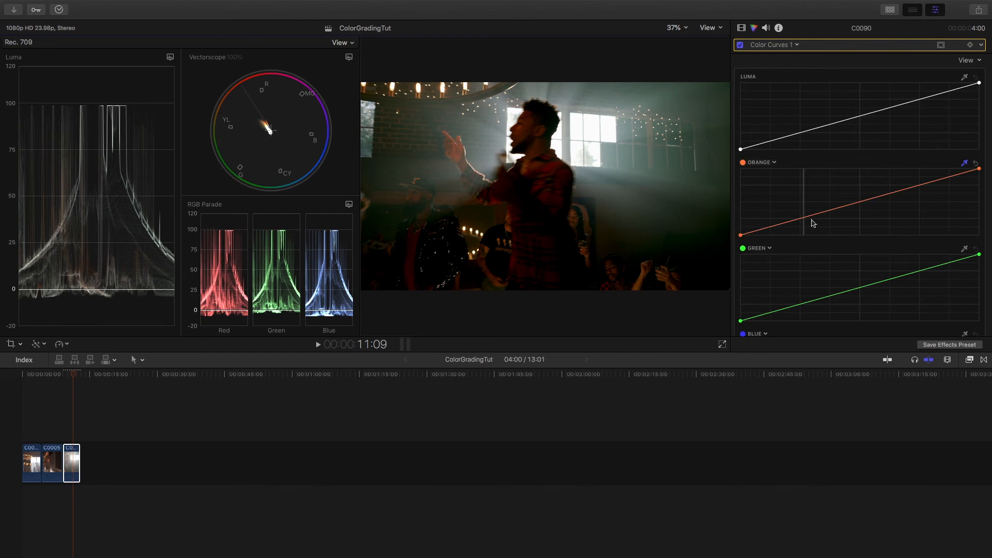
Add control points on the orange curve on both sides of the sampled tone and one at the sampled tone.
click(780, 225)
click(820, 214)
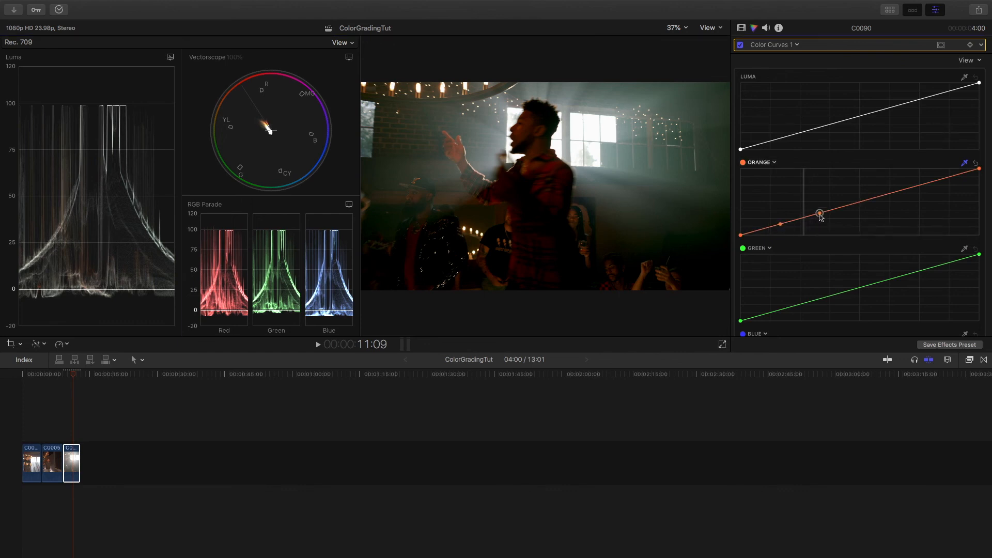
click(804, 220)
mouse_move(803, 221)
mouse_down()
mouse_move(804, 231)
mouse_move(804, 221)
mouse_up()
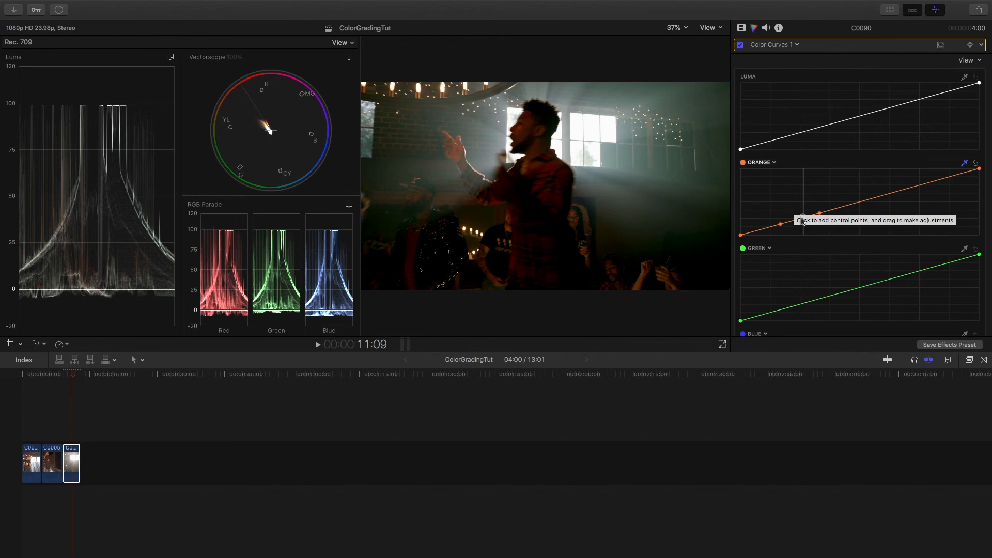
Change the orange curve's color to red and pull its control point at the sampled tone slightly down.
click(775, 163)
mouse_move(750, 177)
mouse_down()
mouse_move(778, 176)
mouse_move(762, 170)
mouse_up()
click(803, 218)
drag(804, 221, 799, 222)
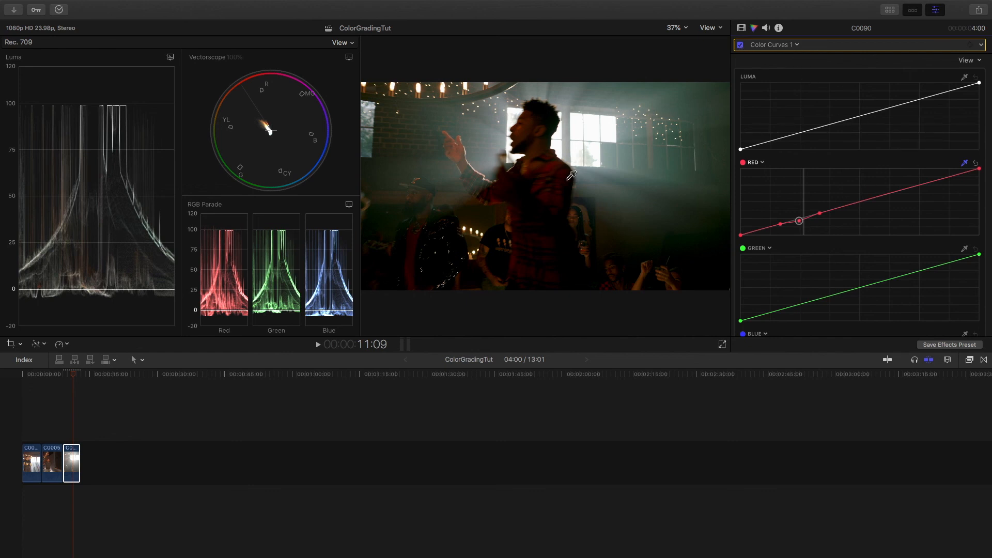
Compare the third clip at 11:09 with Color Curves off and on, and play it up to 12:19.
click(741, 45)
click(740, 46)
click(741, 45)
click(741, 46)
key(space)
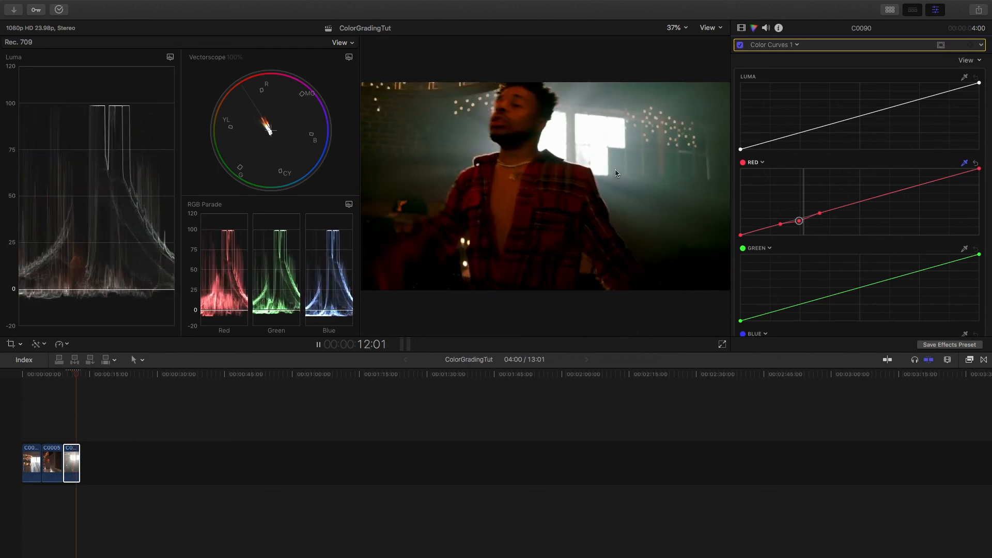
key(space)
Play the clip's remainder with Color Curves off, and compare the correction off and on at 10:22, leaving it enabled.
click(740, 45)
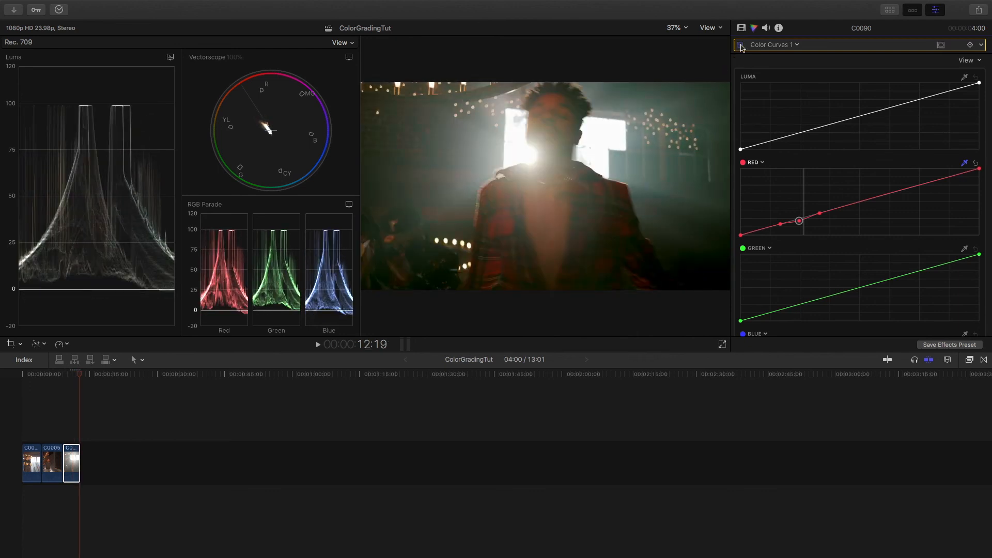
key(space)
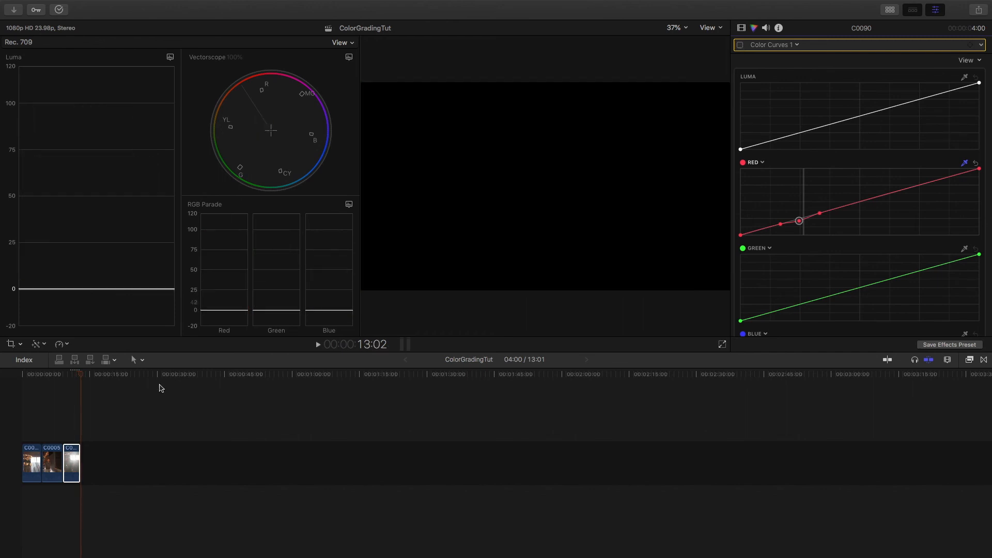
click(71, 435)
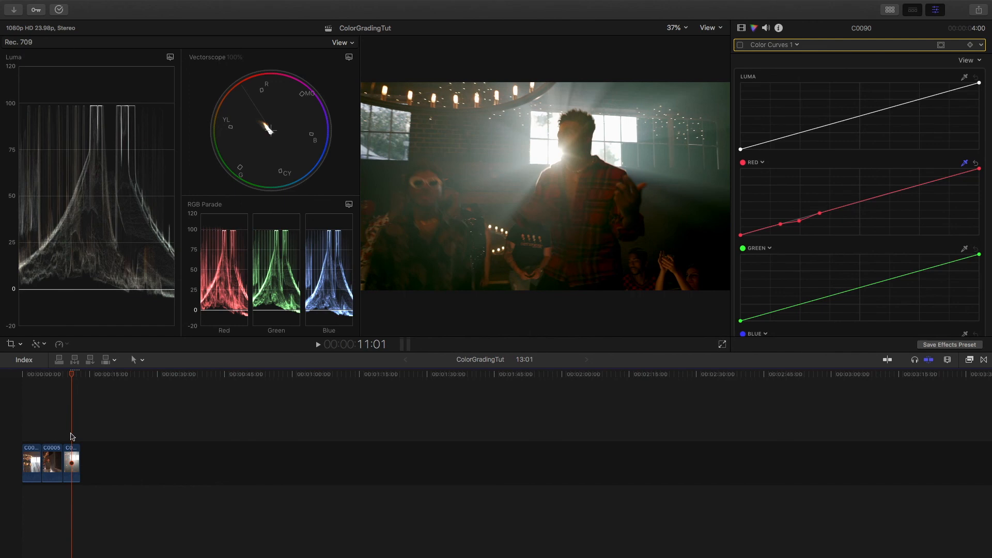
click(71, 436)
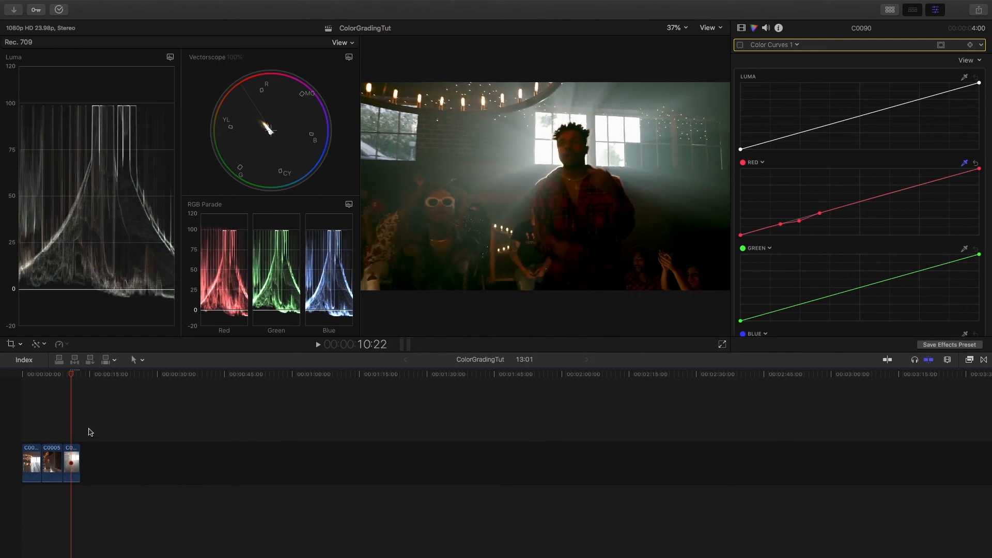
click(741, 45)
click(741, 46)
click(740, 46)
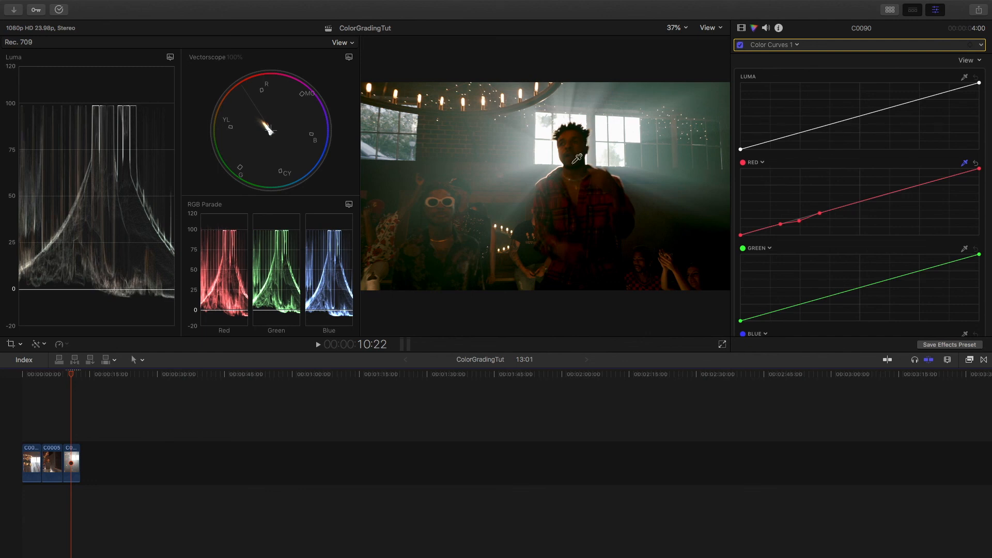
Play the third clip to its end with Color Curves enabled, and replay it from its start up to 10:18.
key(space)
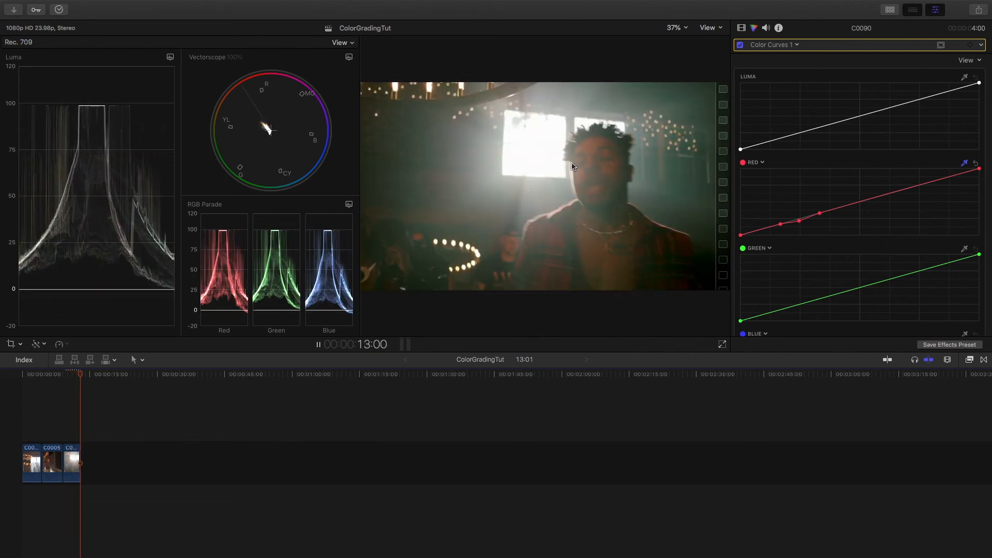
click(63, 433)
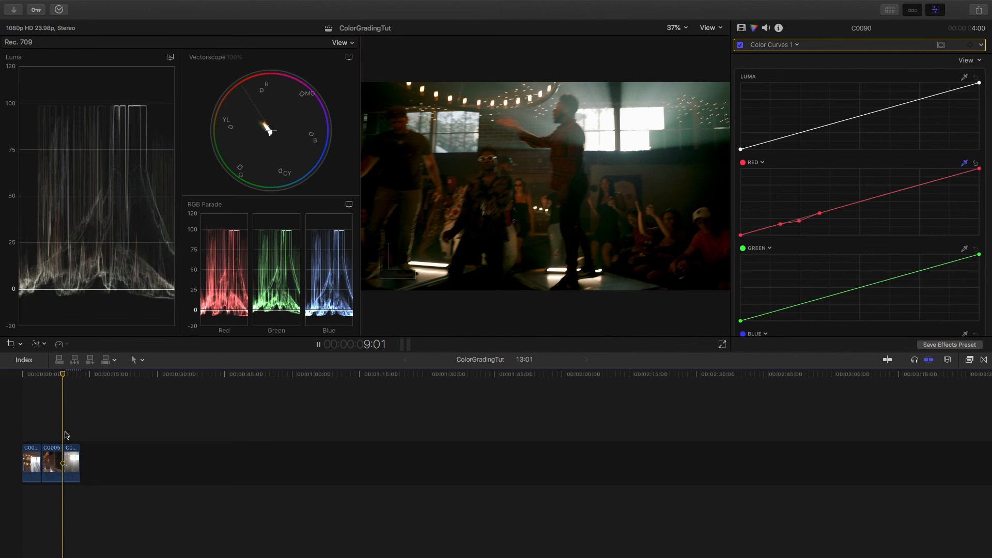
key(space)
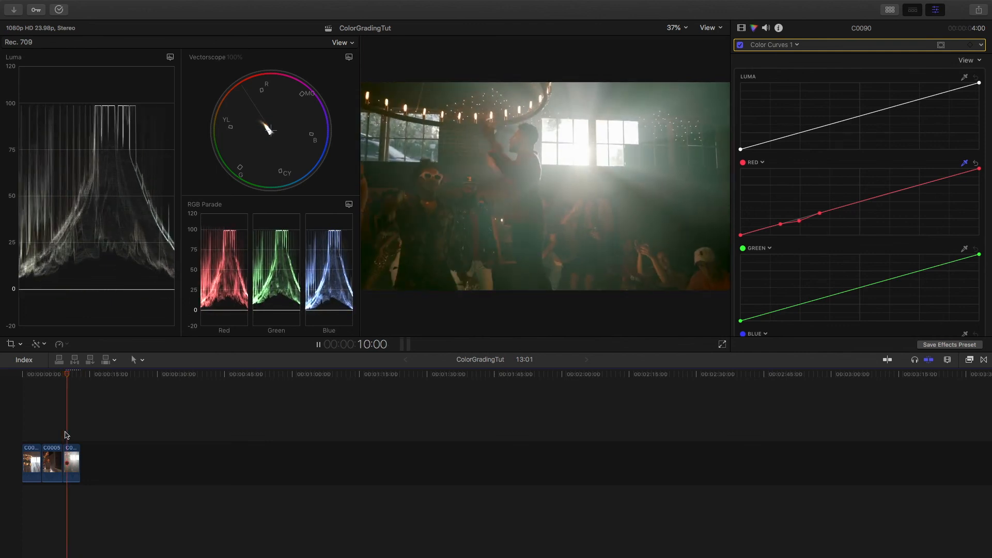
key(space)
key(space)
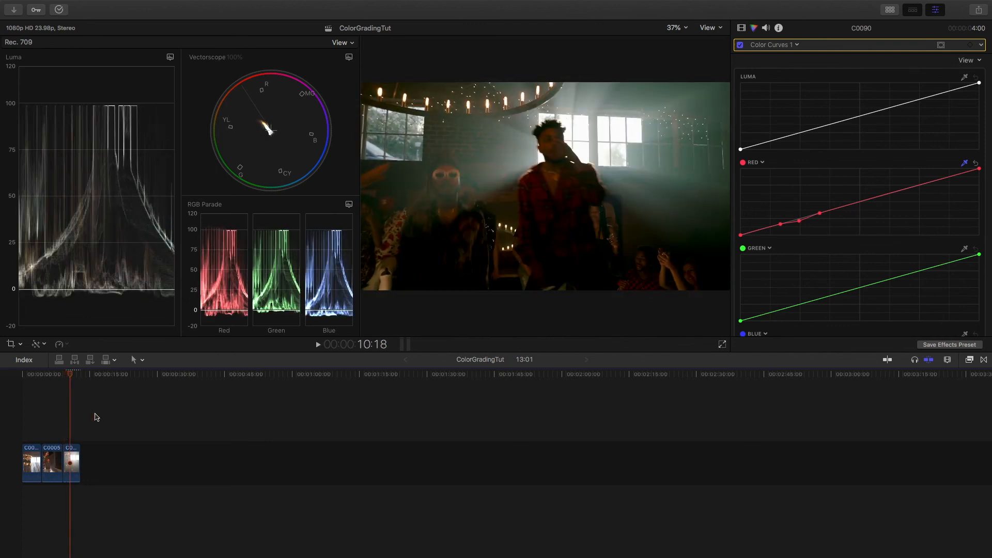
Compare Color Curves off and on at 10:18, and play the third clip to its end with a pause at 11:09.
click(741, 45)
click(741, 45)
click(741, 45)
click(741, 45)
key(space)
key(space)
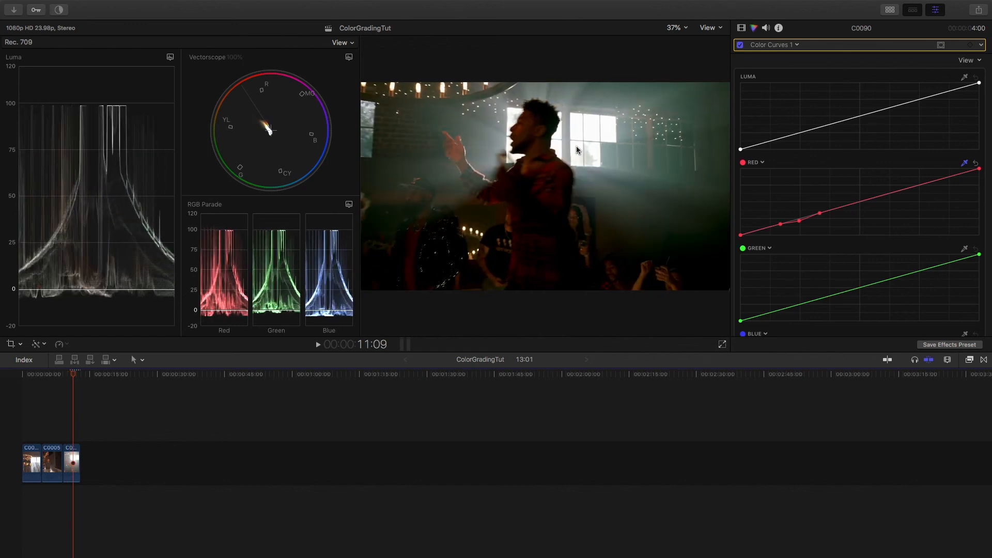
key(space)
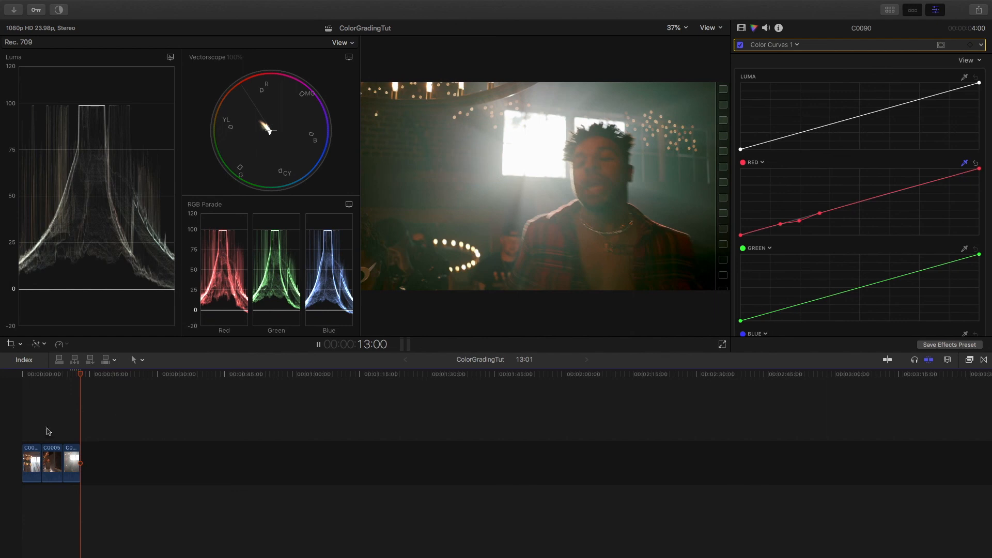
Return to the first clip and play it up to 3:21 to review its grade.
key(Home)
click(29, 435)
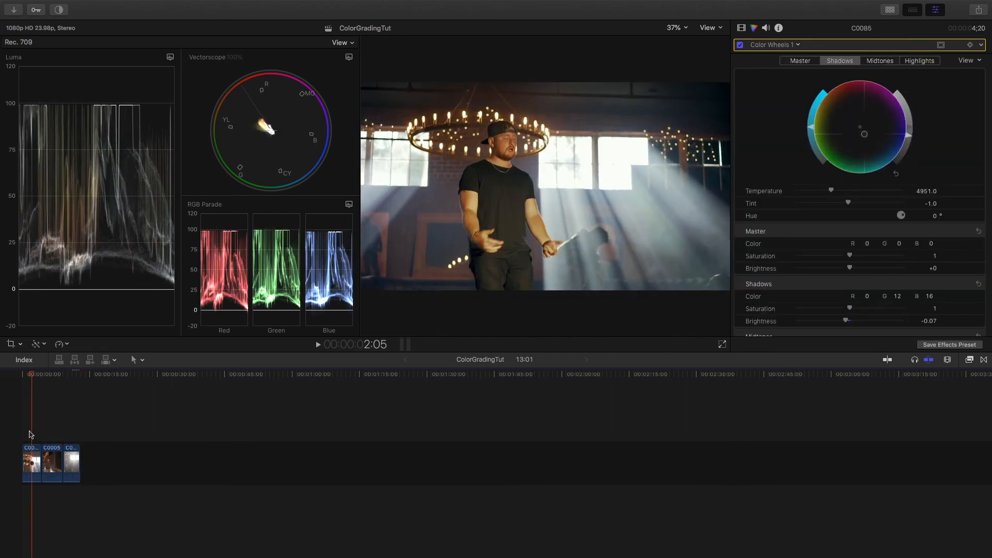
key(space)
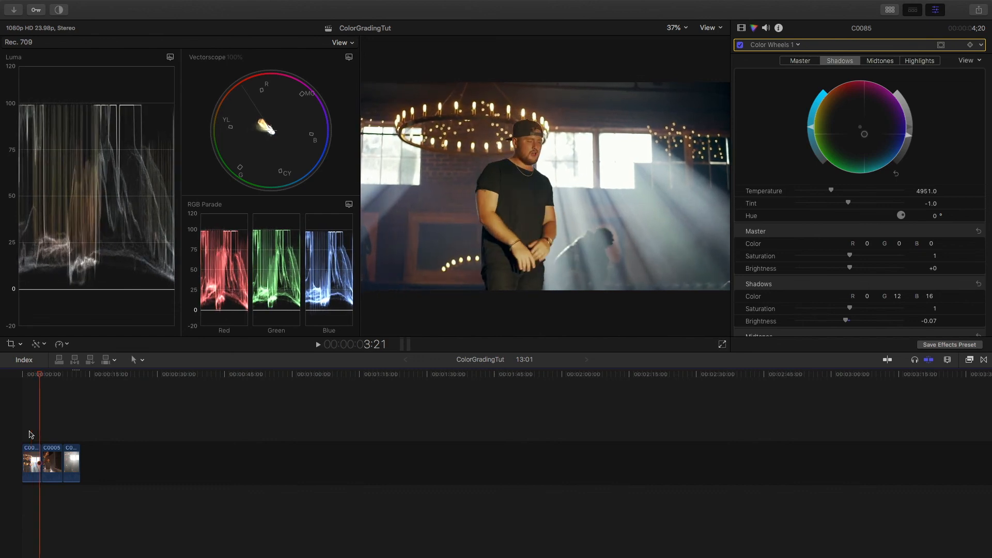